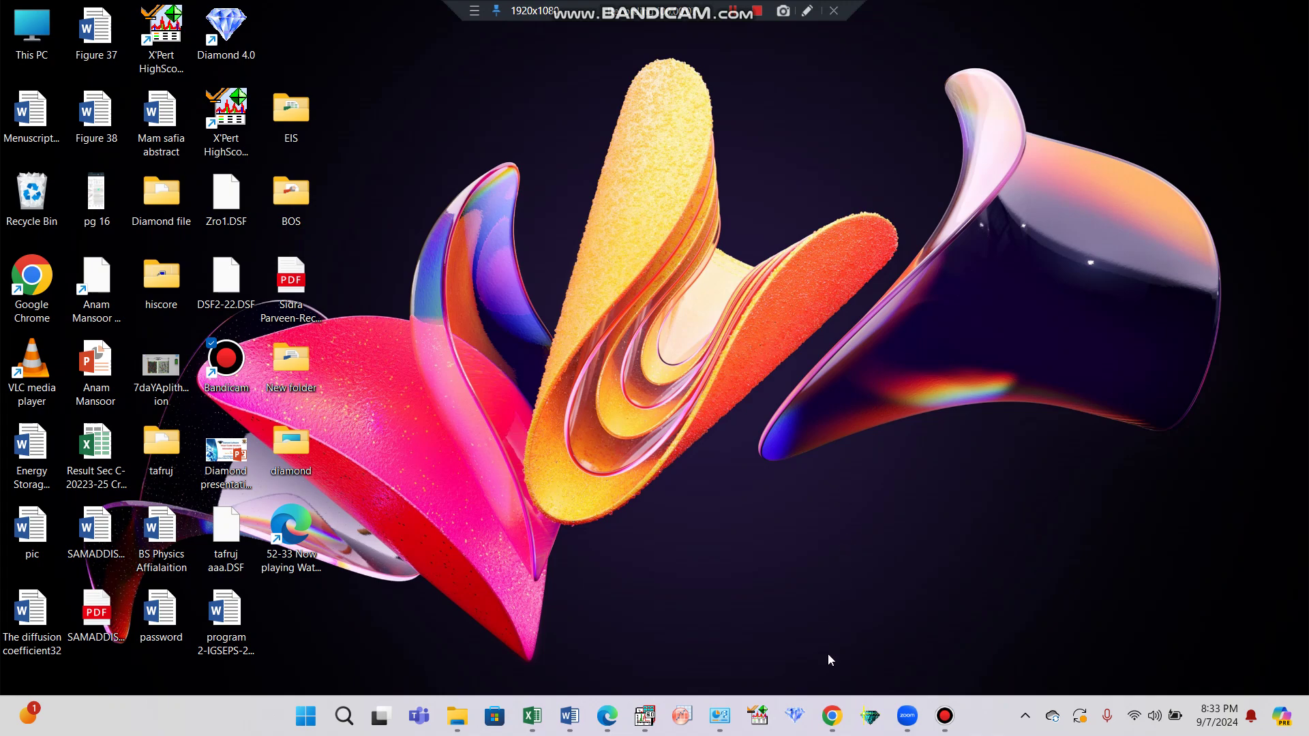
Open the scan file Co_0_1.rd from the Hexa-ferrites folder in X'Pert HighScore Plus and display it with a linear Y-axis
click(762, 714)
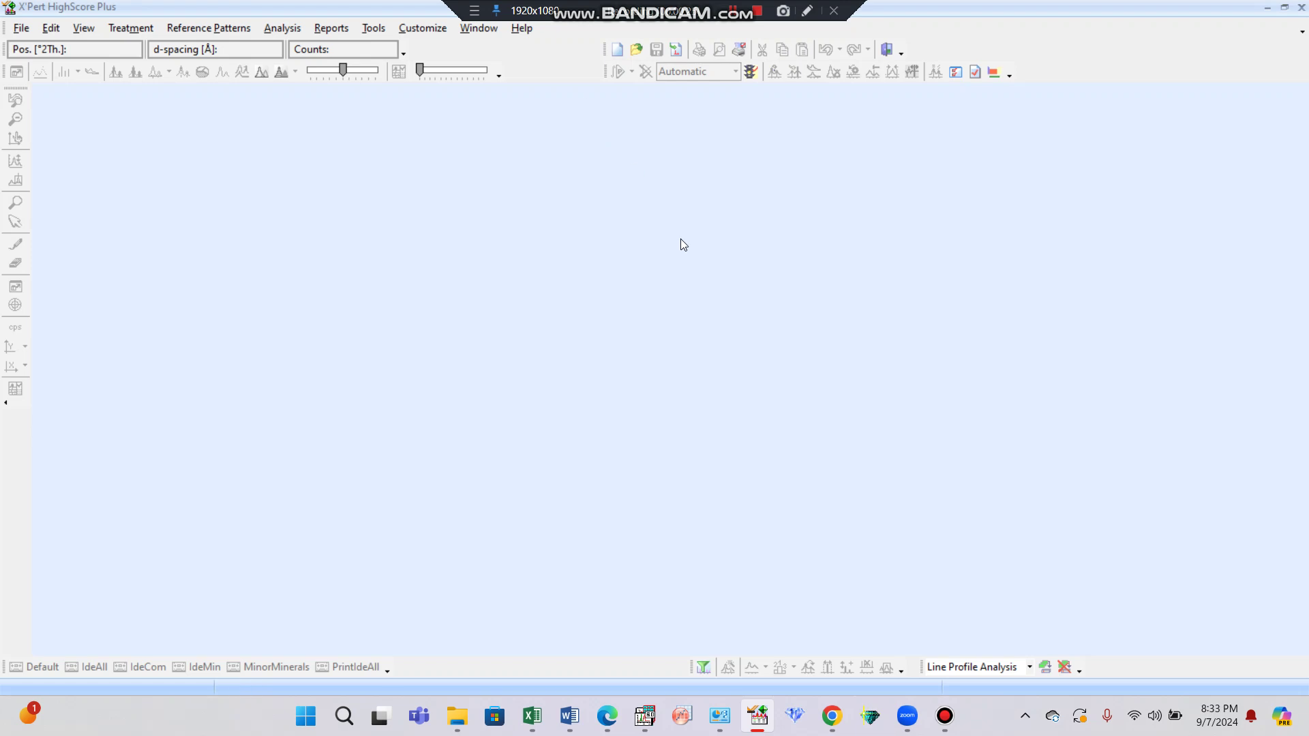
mouse_move(767, 721)
click(22, 30)
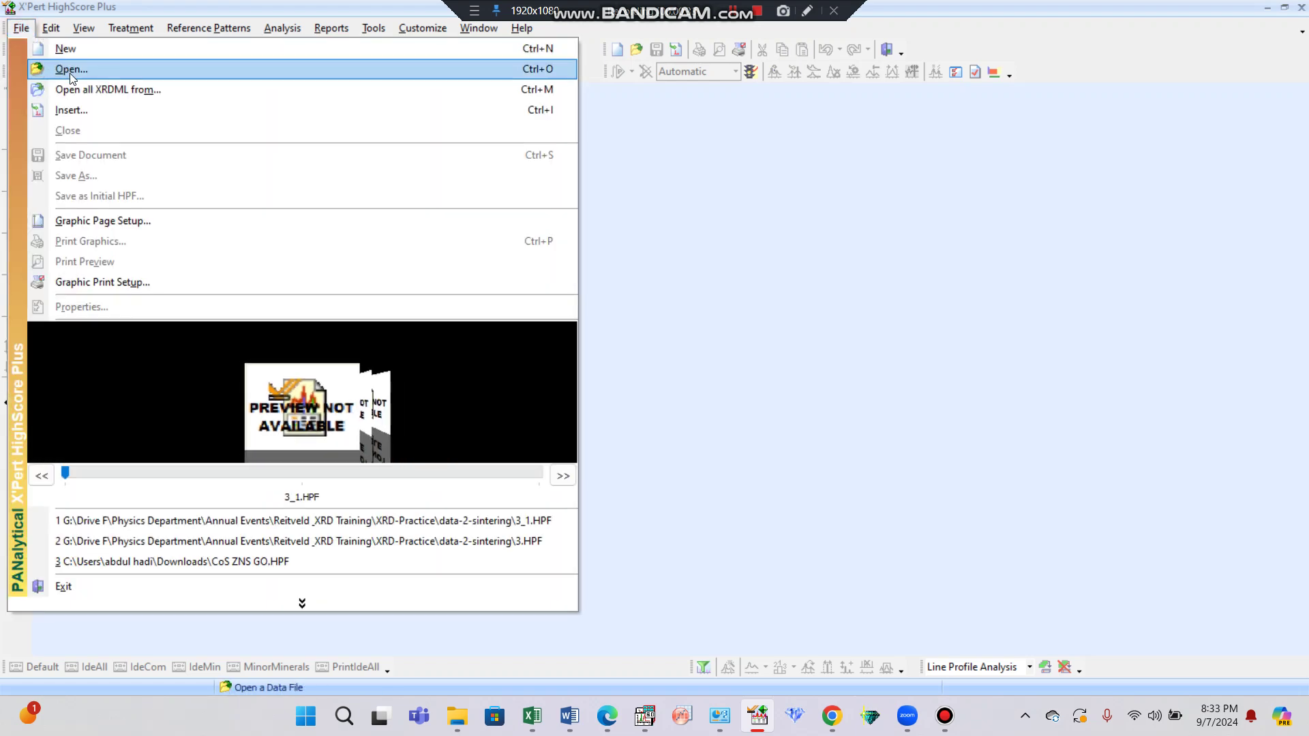
click(71, 74)
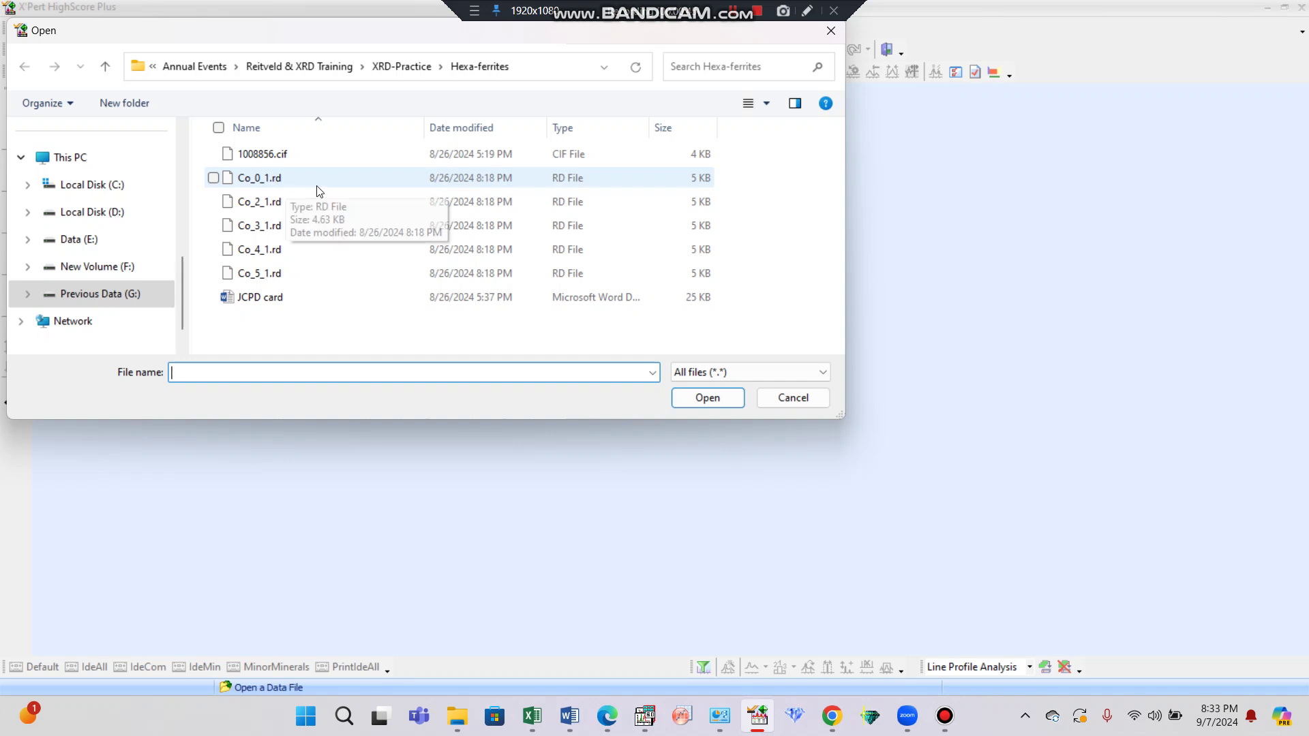
double_click(268, 178)
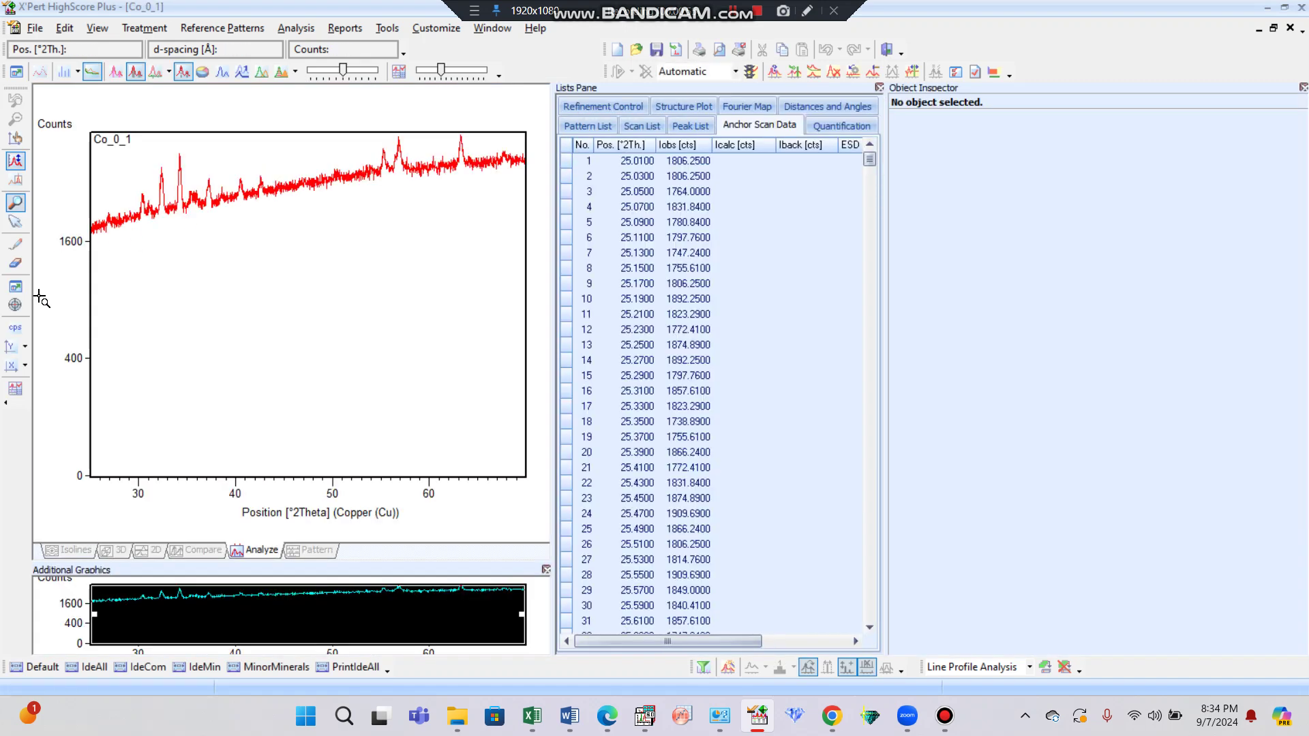
click(27, 348)
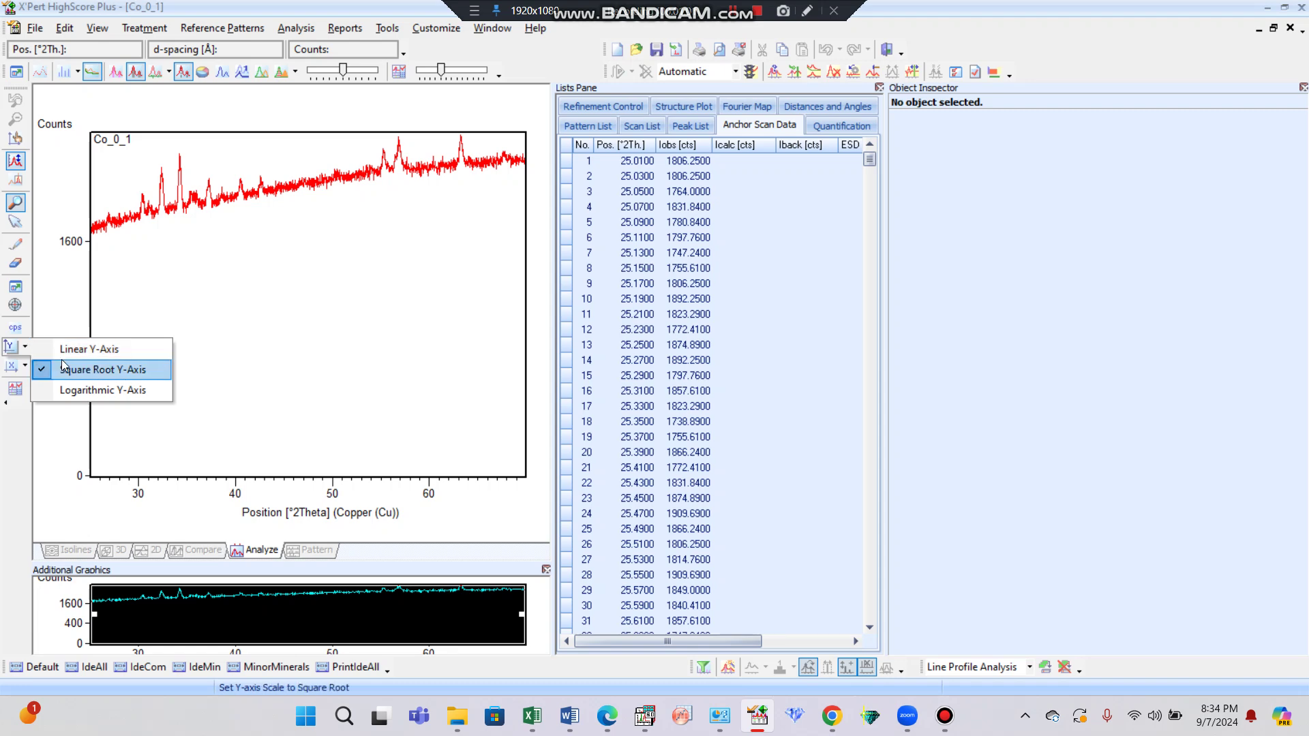
click(117, 350)
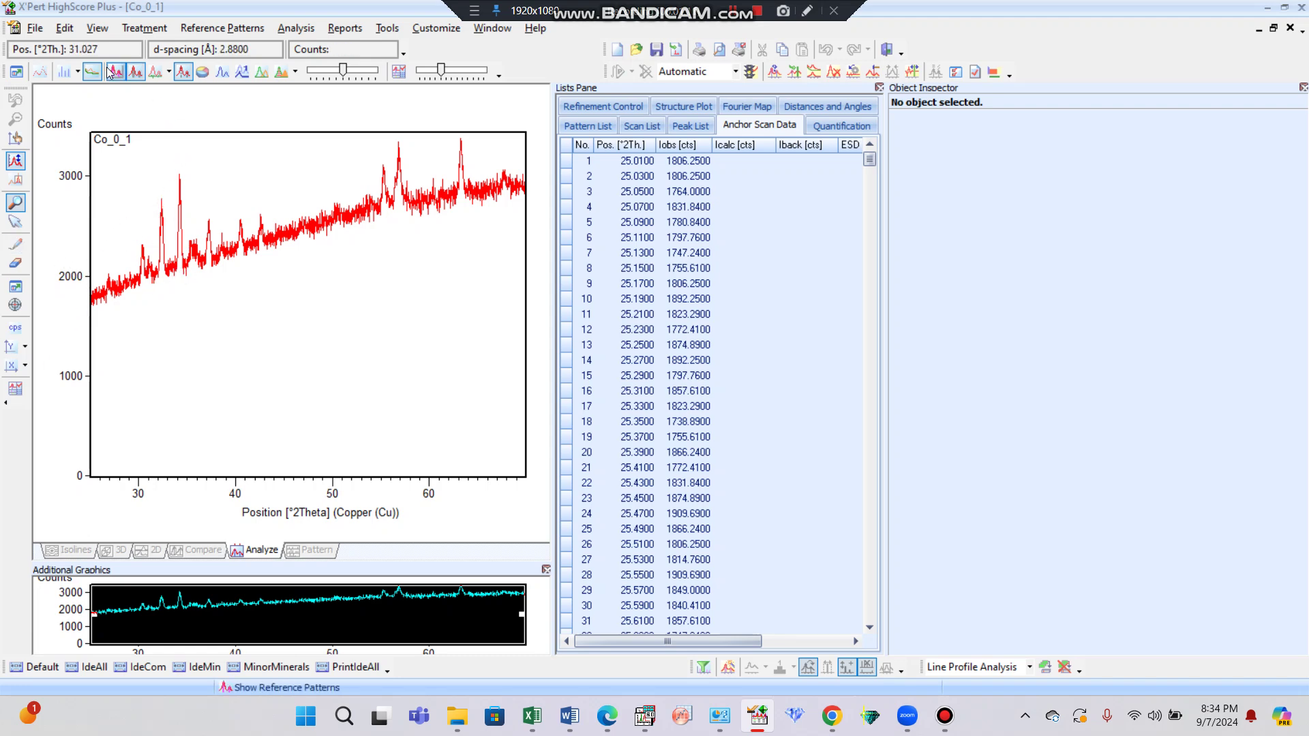
Insert the crystal structure file 1008856.cif into the open Co_0_1 document
click(35, 29)
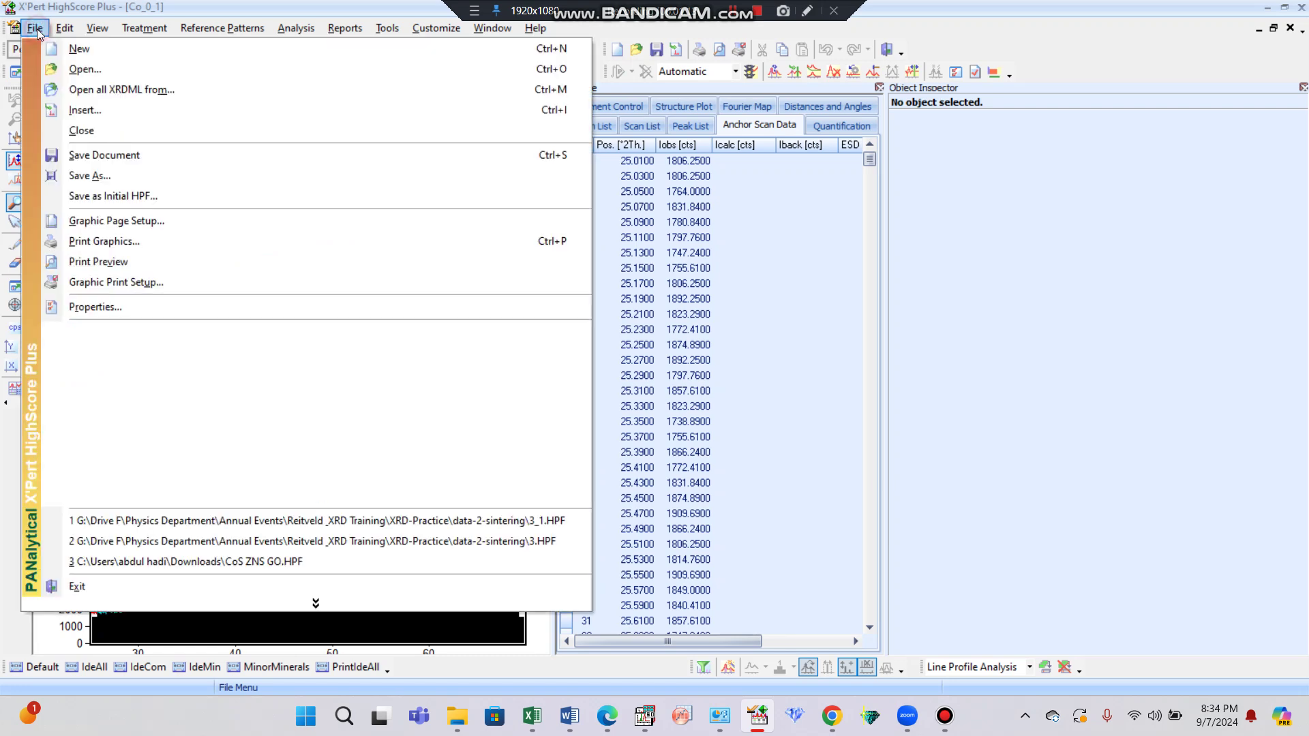
click(87, 112)
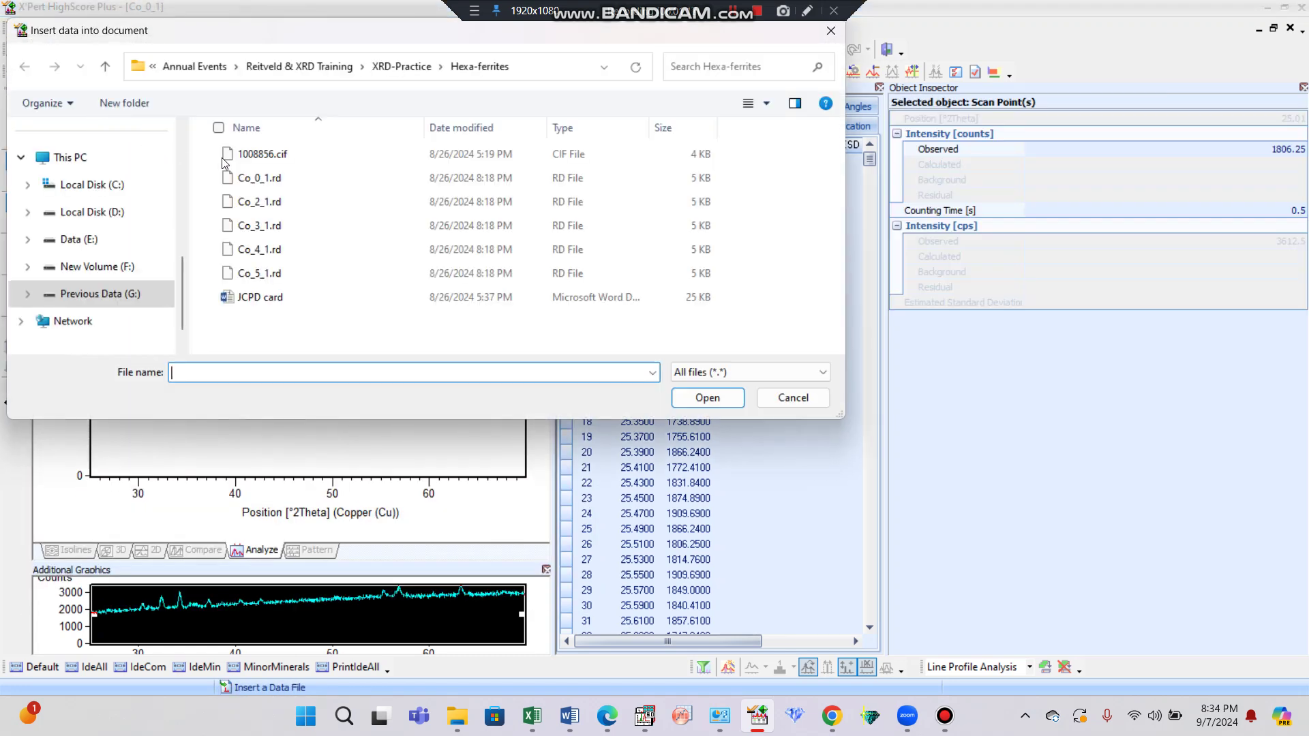
click(259, 161)
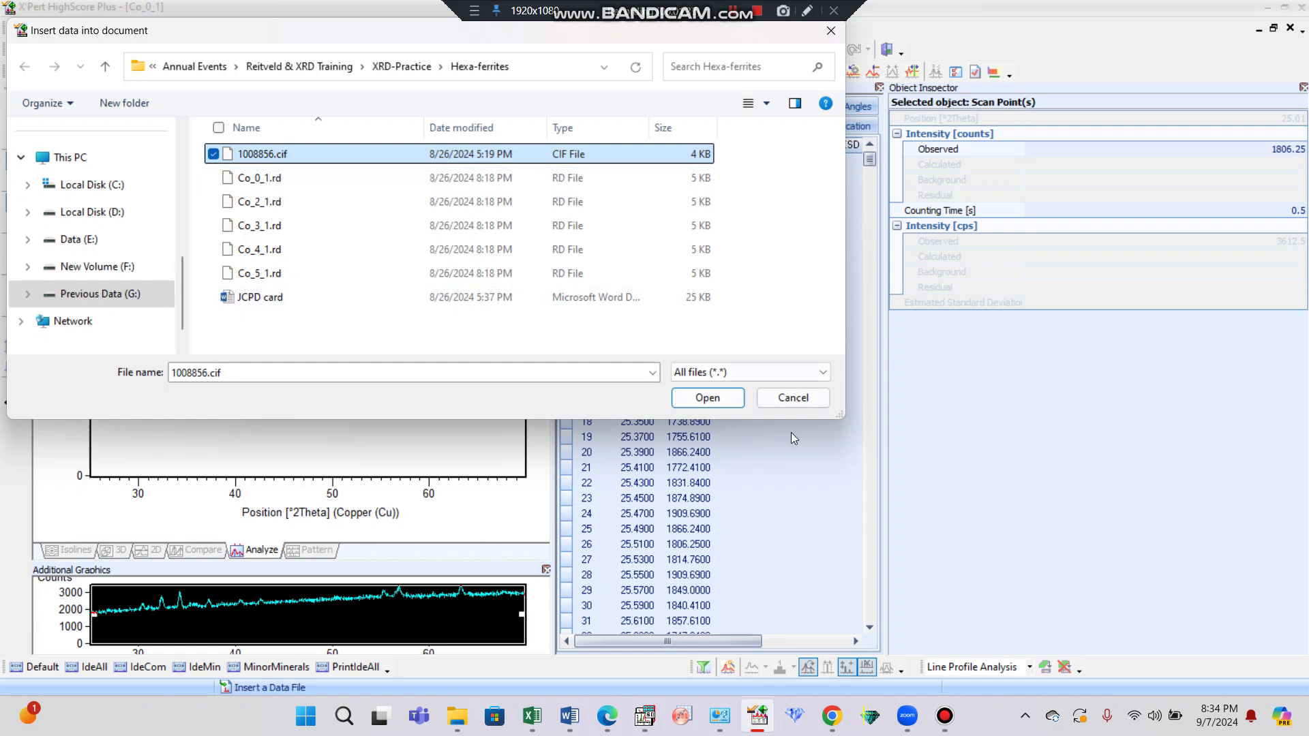
click(708, 398)
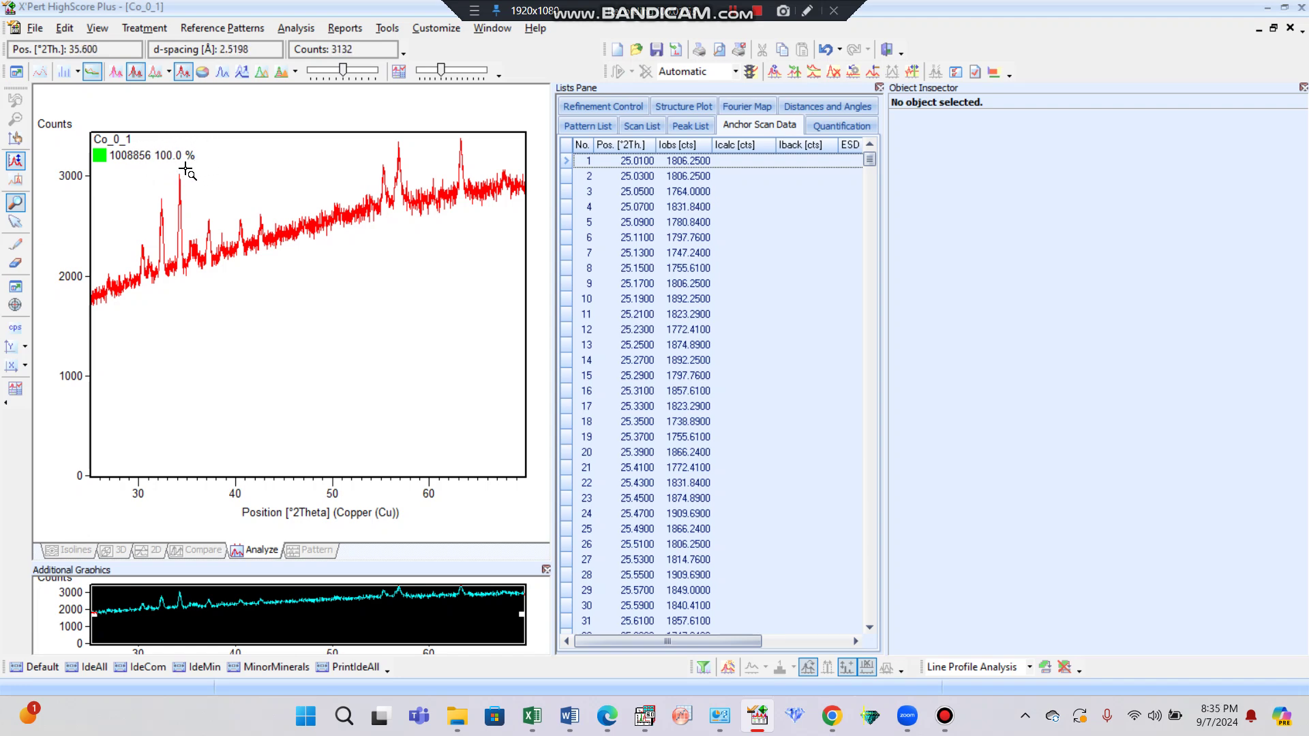
Determine the scan's background with the By Search Peaks method, save the background to the list and accept it
click(144, 28)
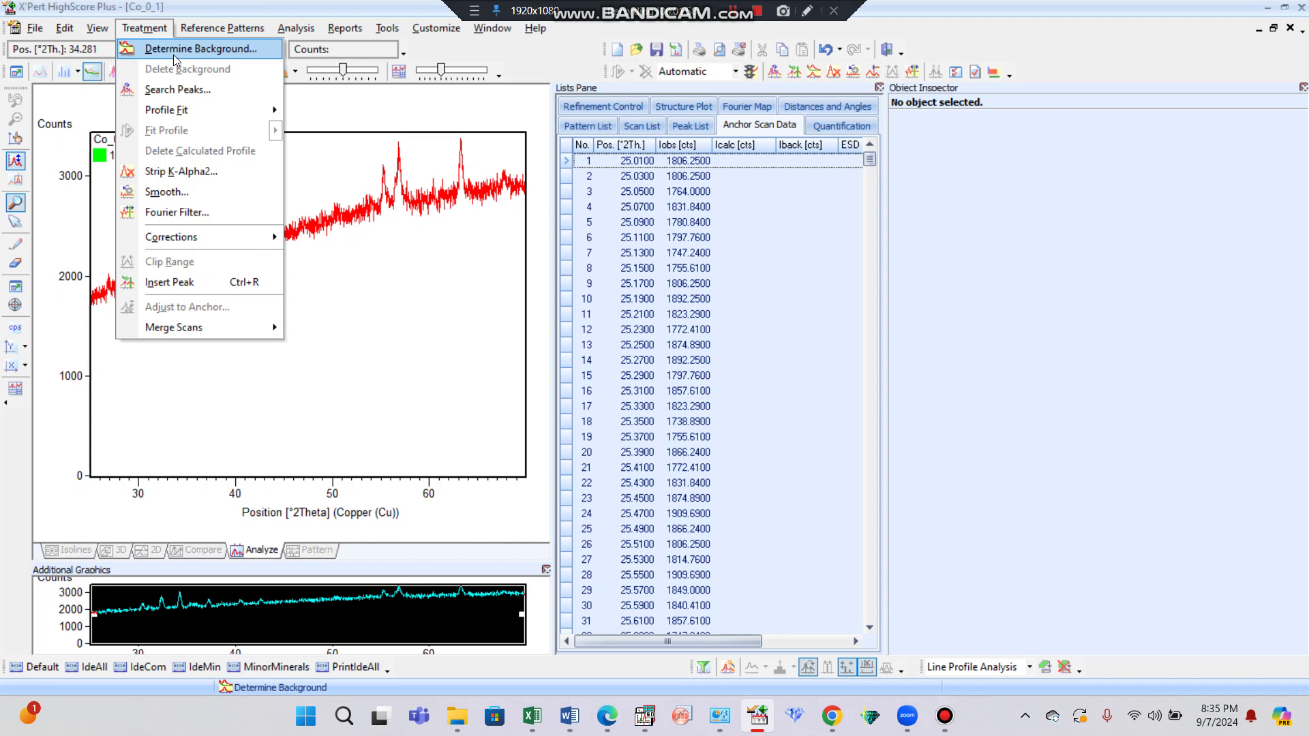
click(174, 55)
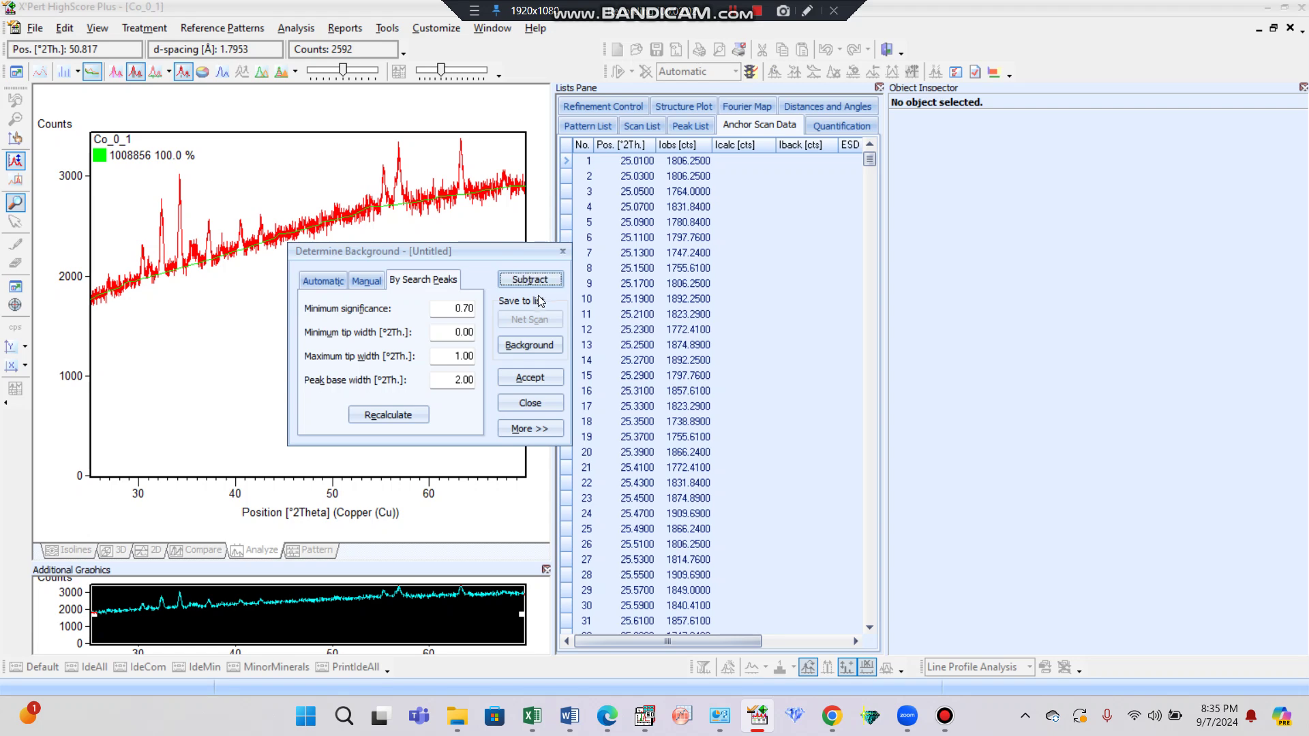
click(546, 347)
click(532, 378)
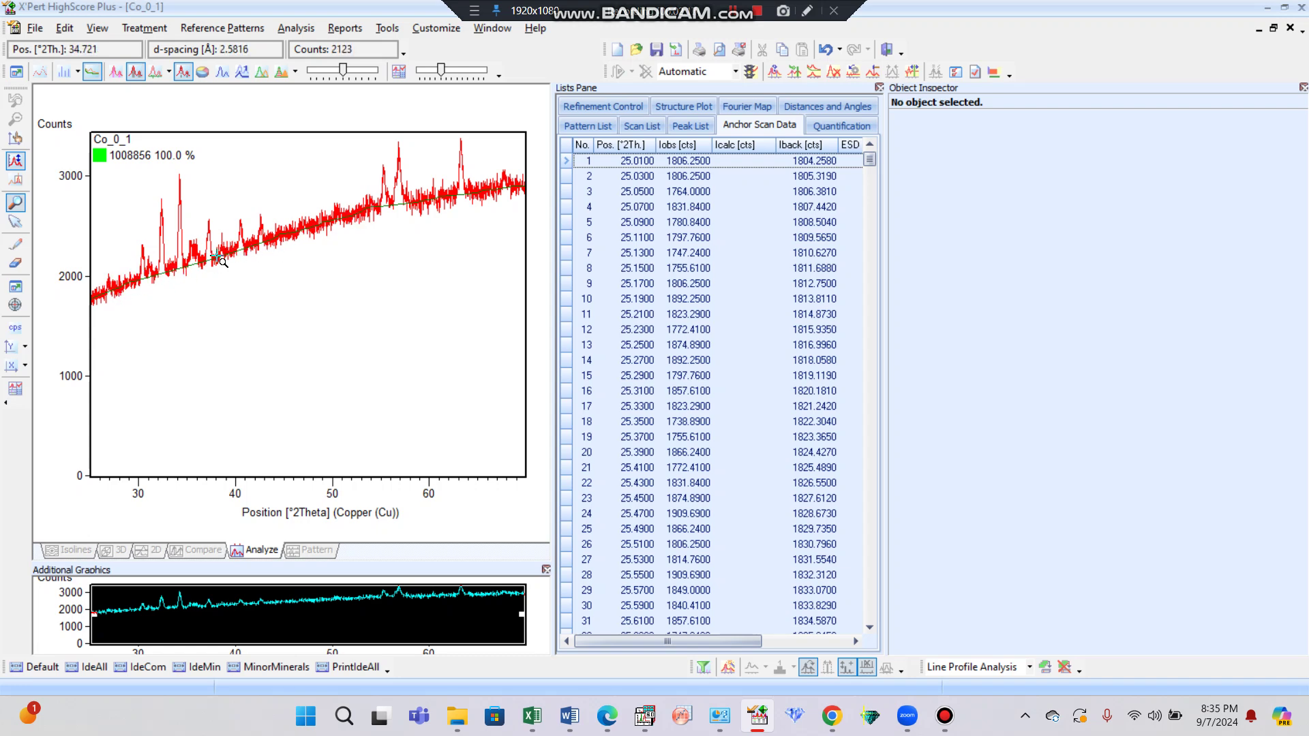
Search the scan for peaks with minimum significance 2.00 and the Minimum 2nd derivative method, and accept the found peaks
click(146, 29)
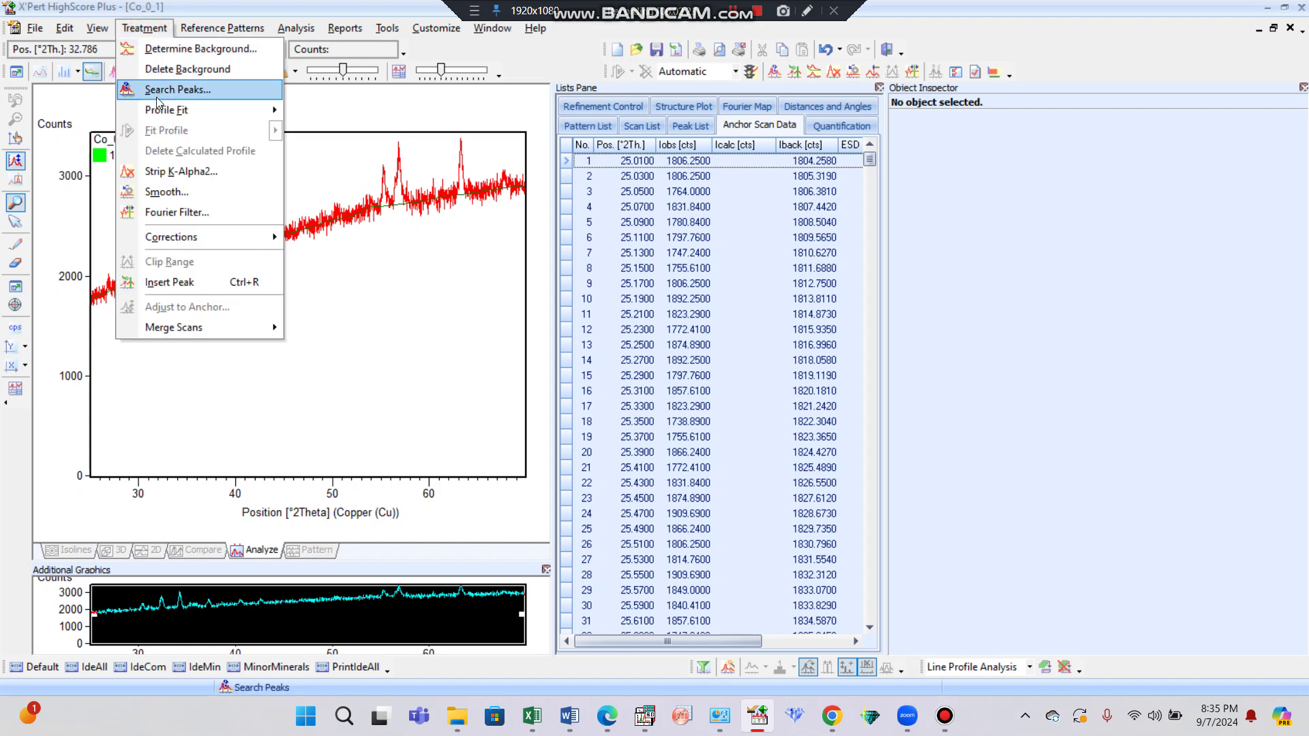
click(202, 91)
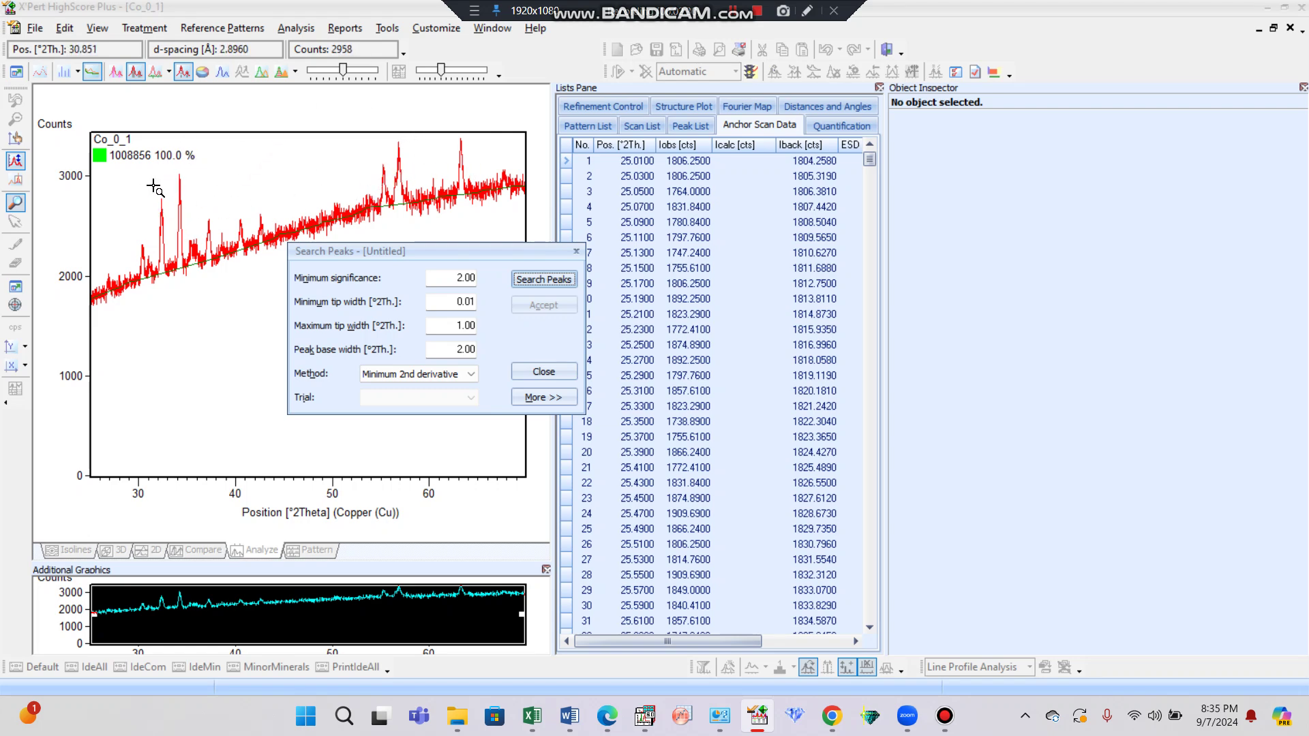
click(569, 281)
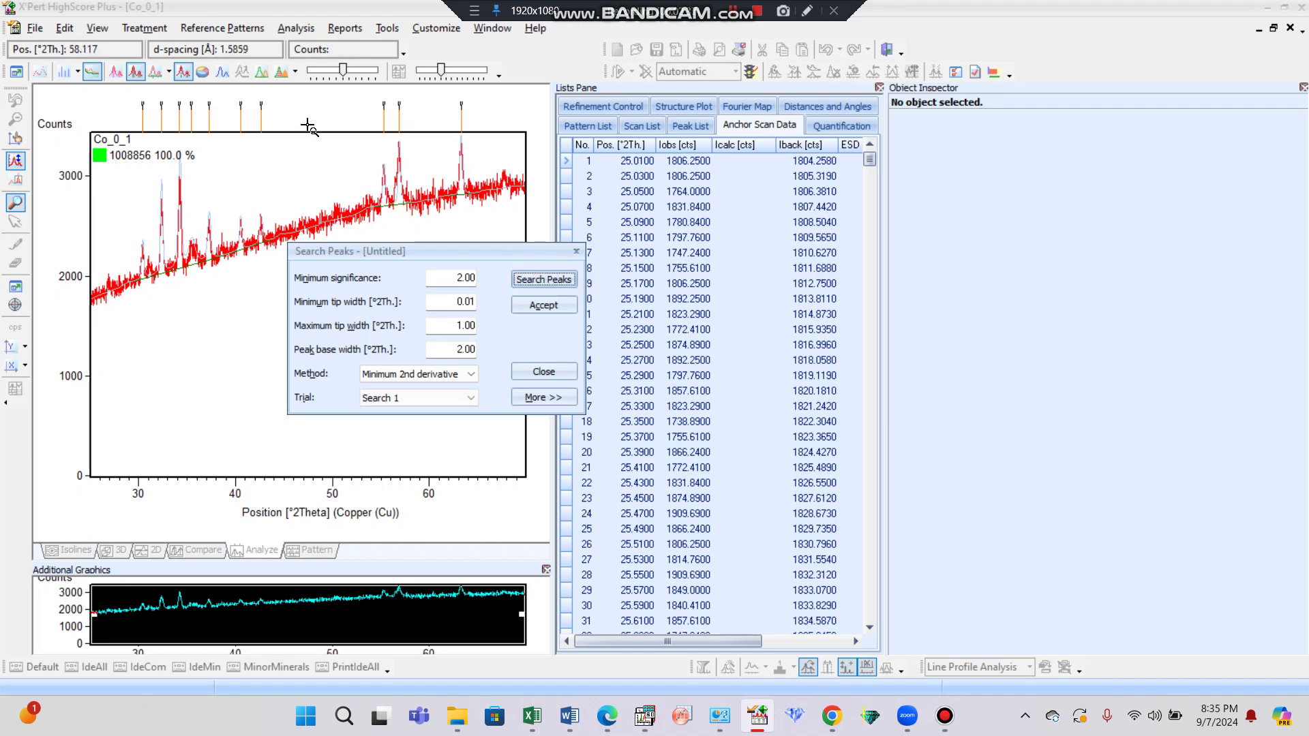
click(559, 305)
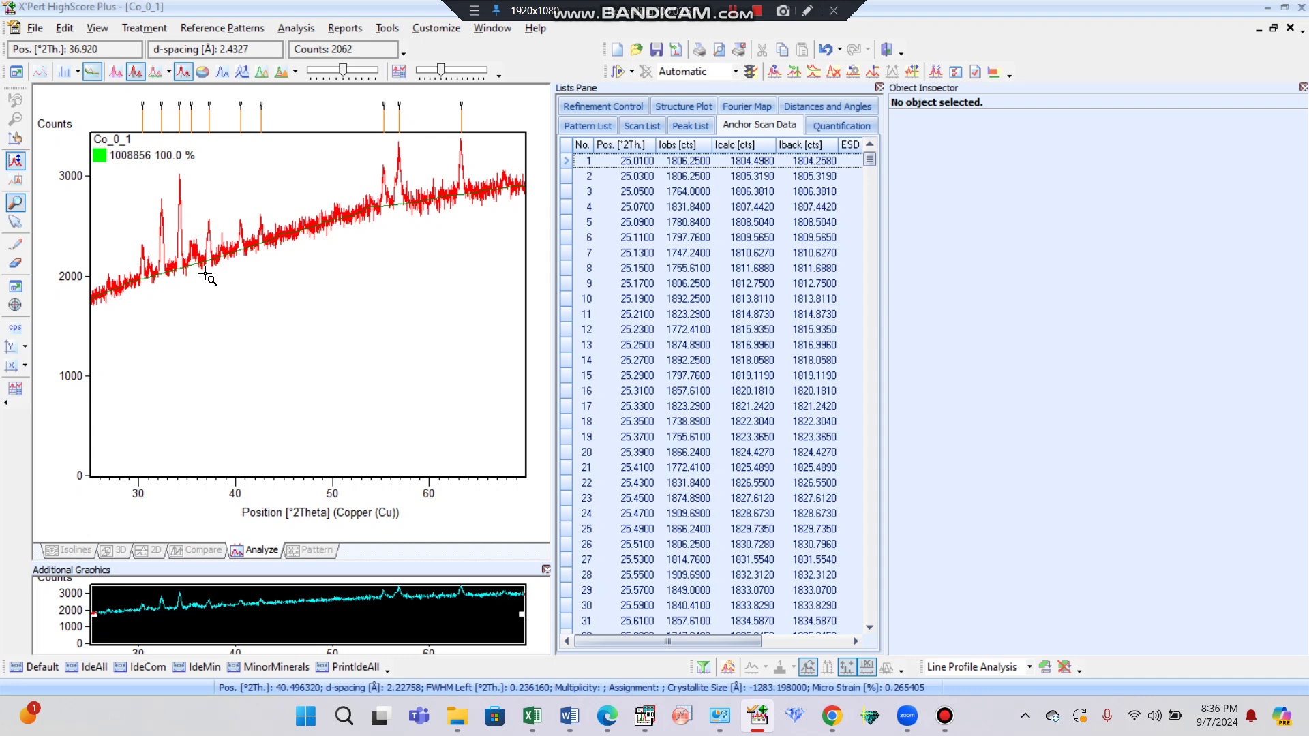
Run a Rietveld refinement of the scan in Automatic Mode
click(305, 31)
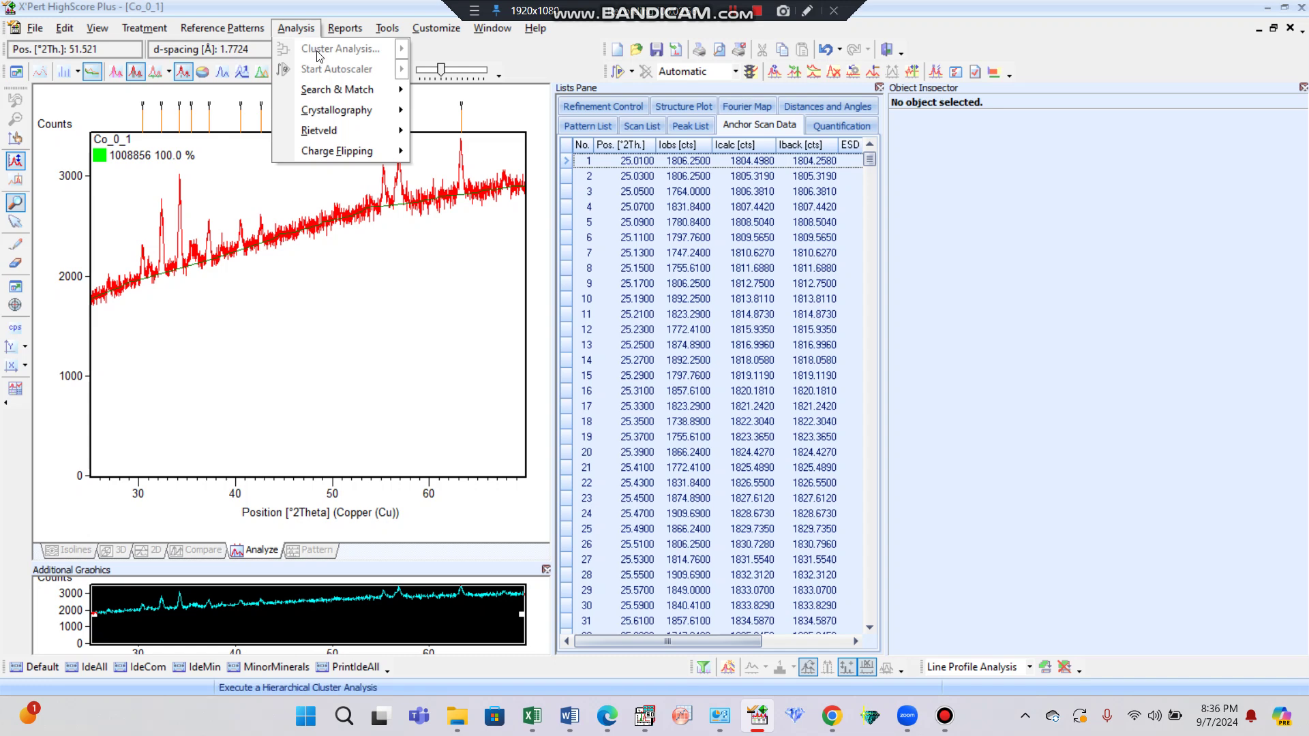
mouse_move(323, 137)
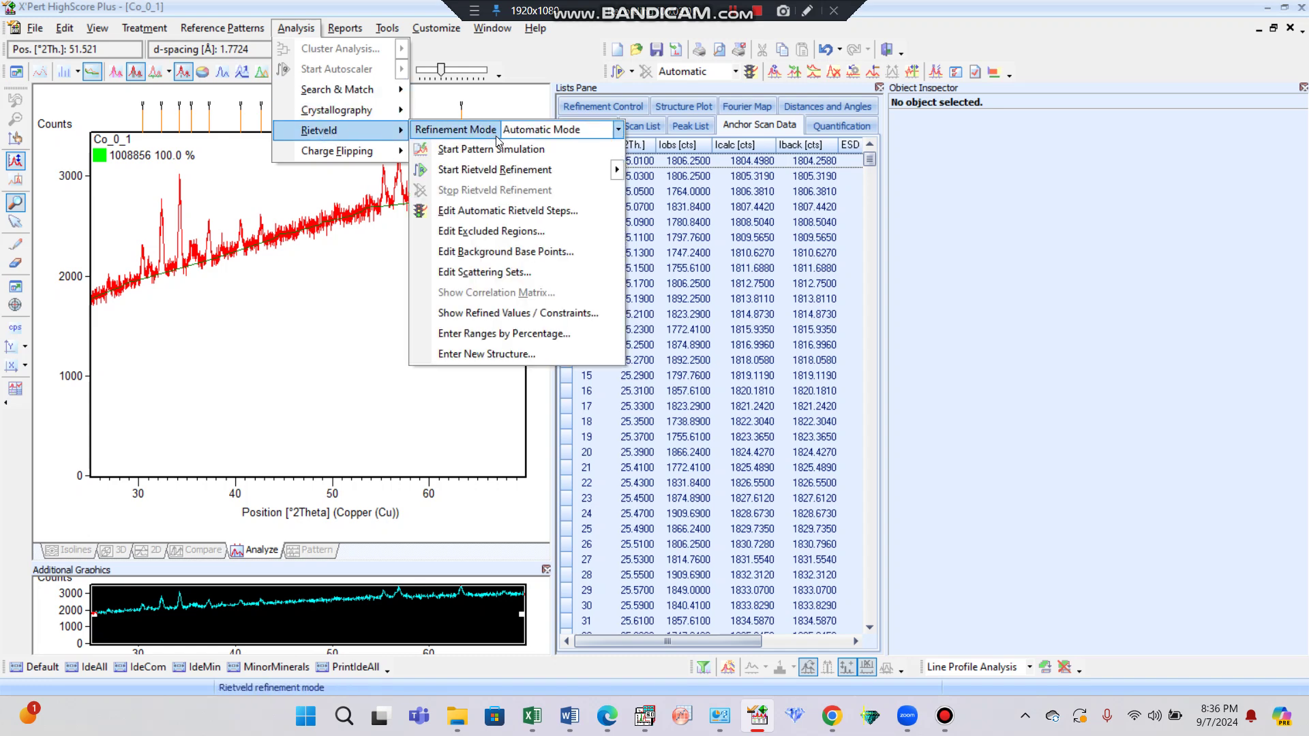
mouse_move(470, 178)
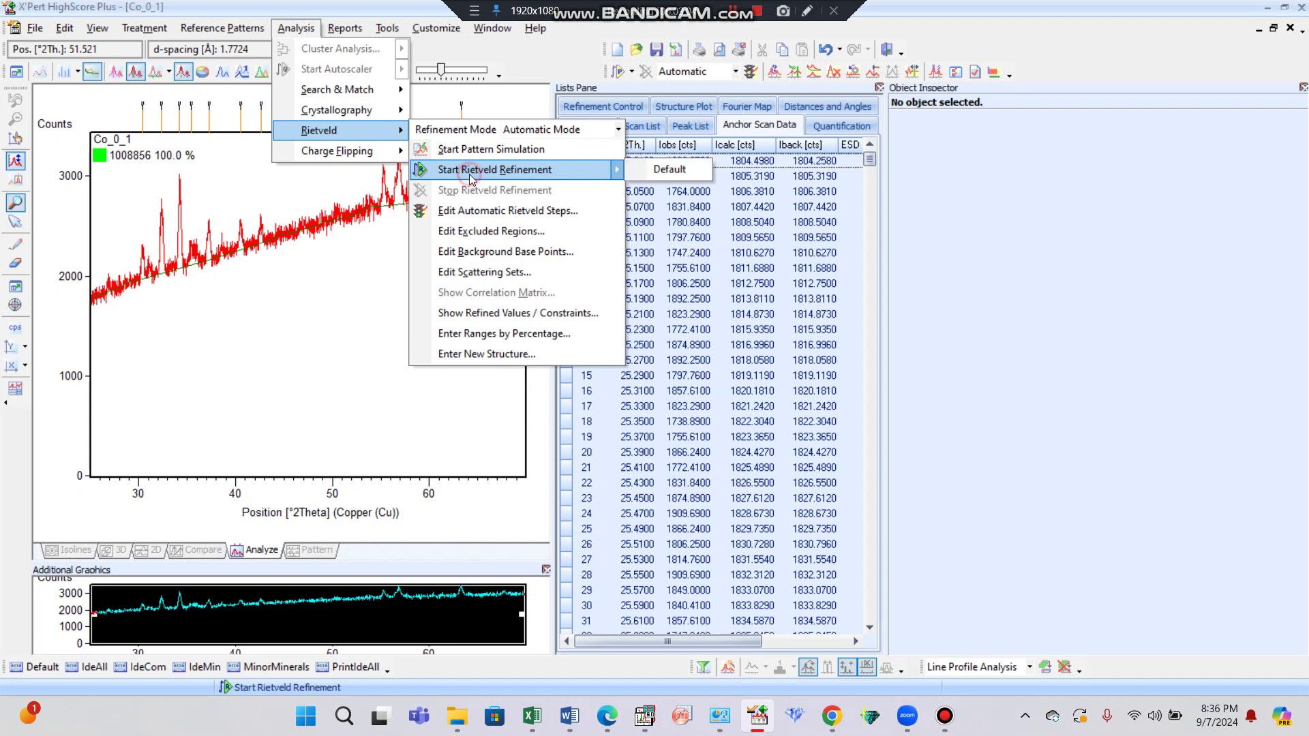
click(603, 167)
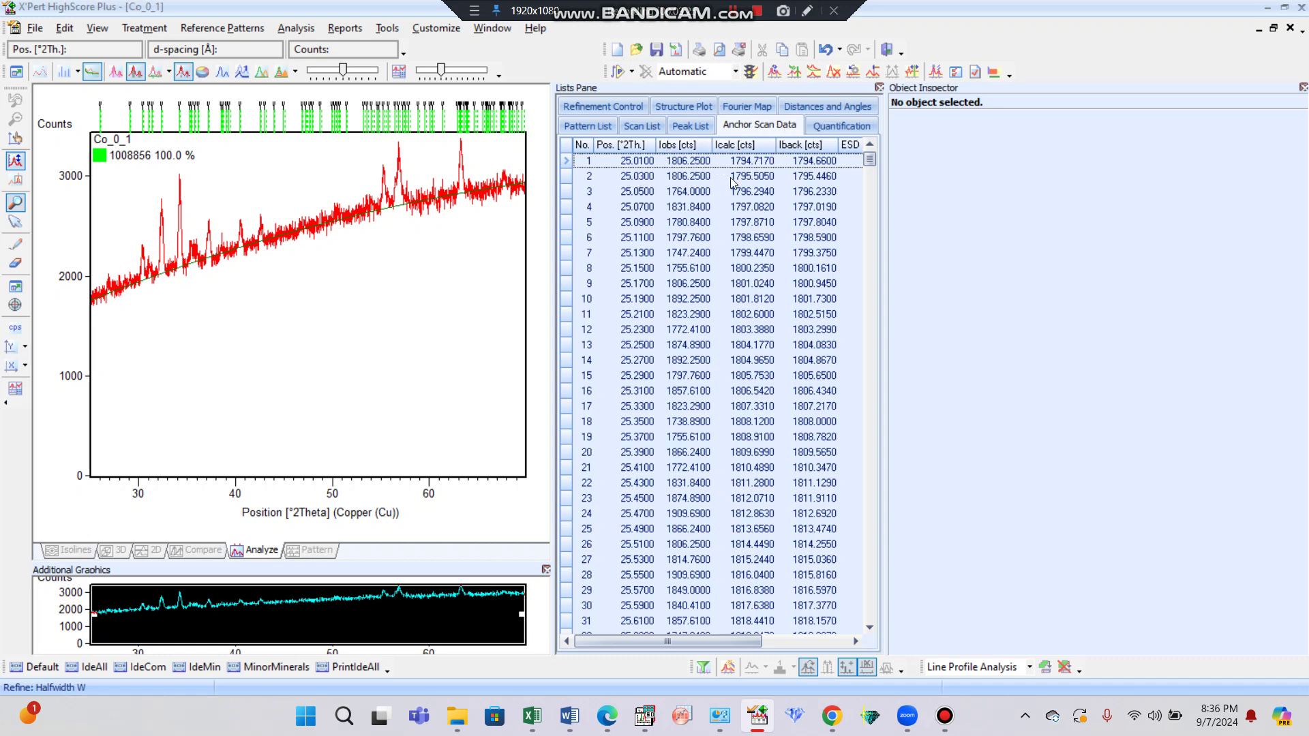
Review the refined peak list including the micro strain and crystallite size columns, and compare it with the anchor scan data
click(691, 125)
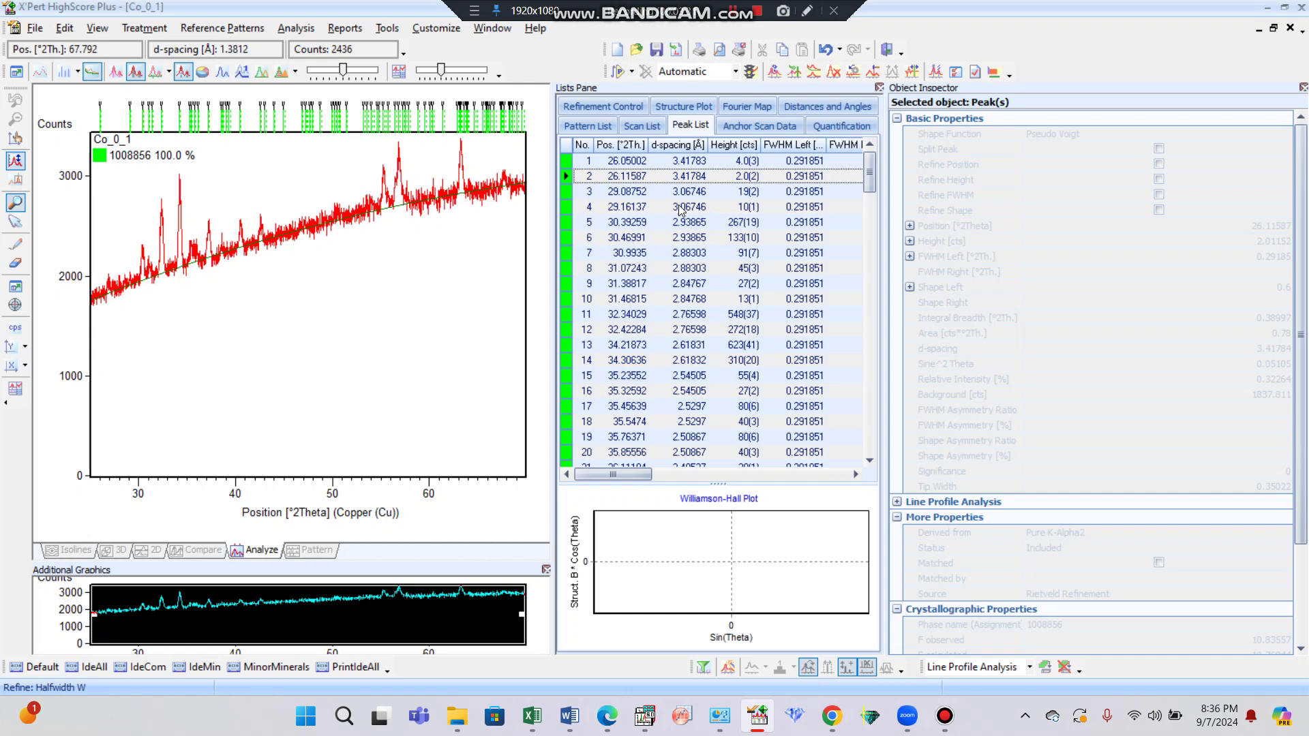
click(844, 476)
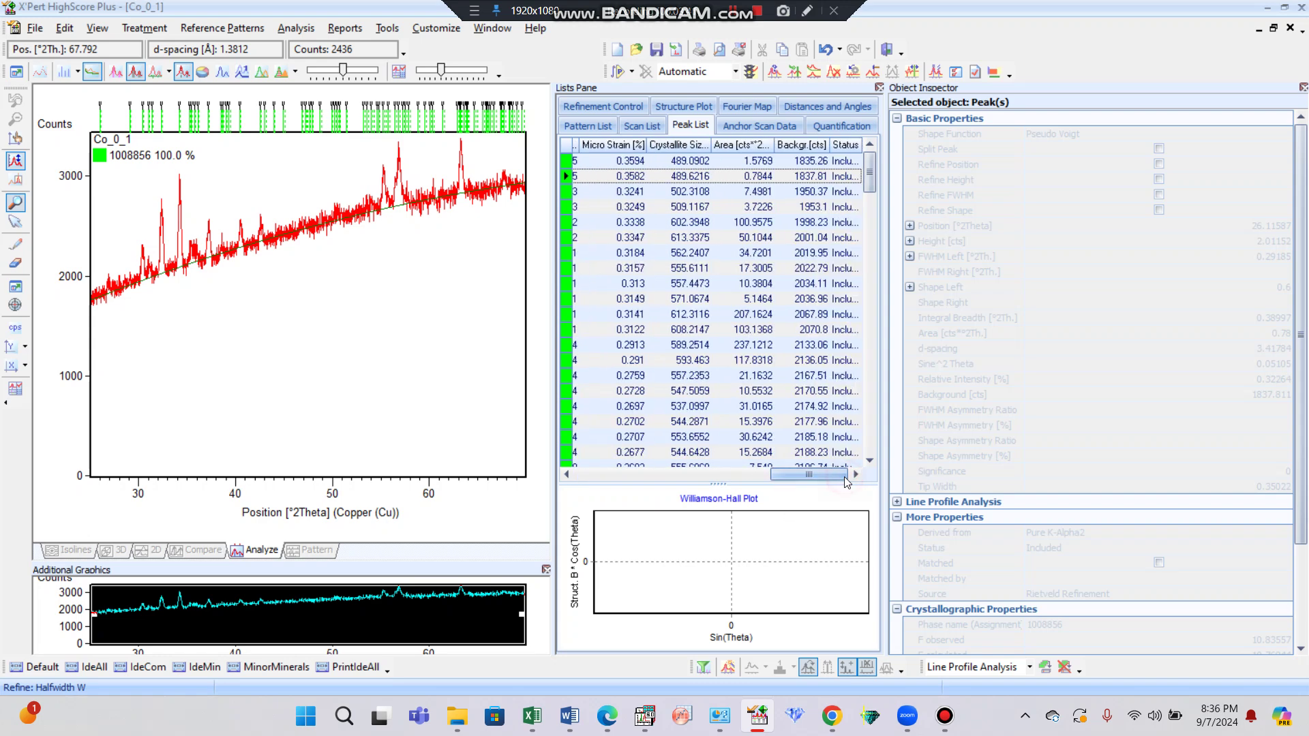
click(581, 476)
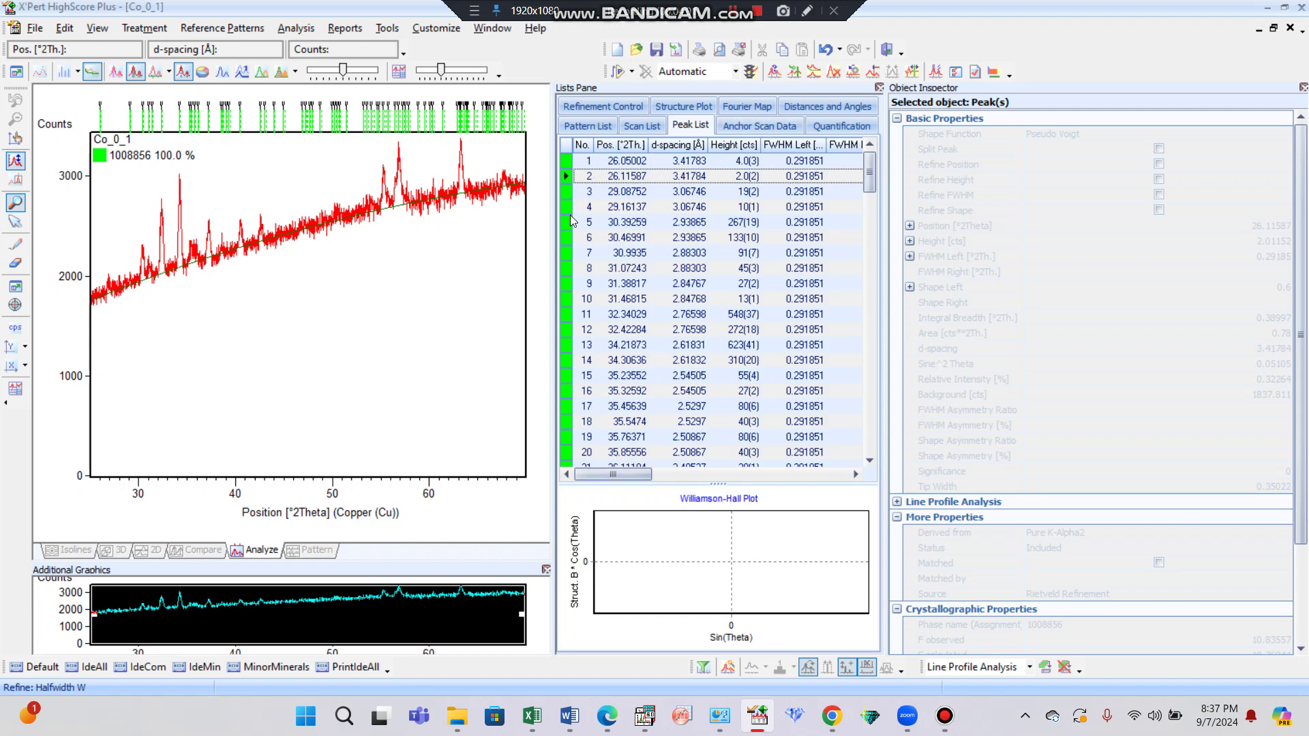
click(761, 128)
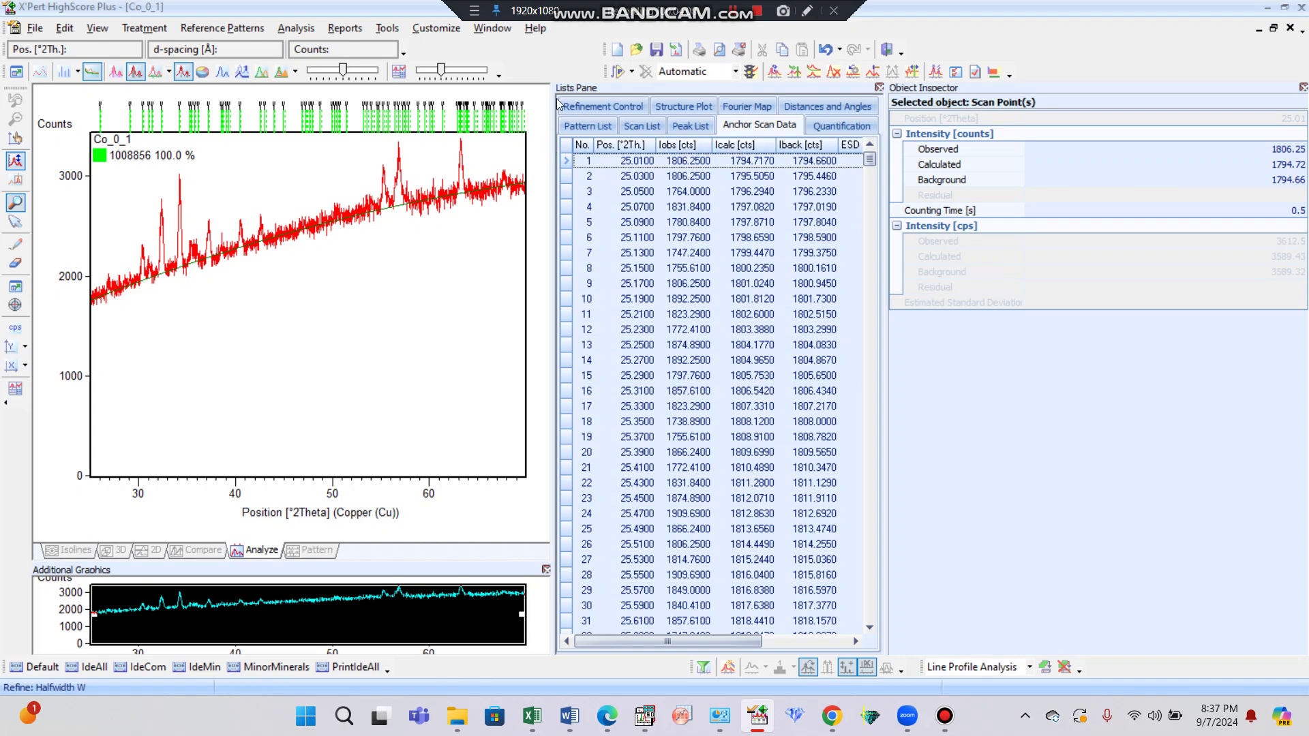
click(244, 115)
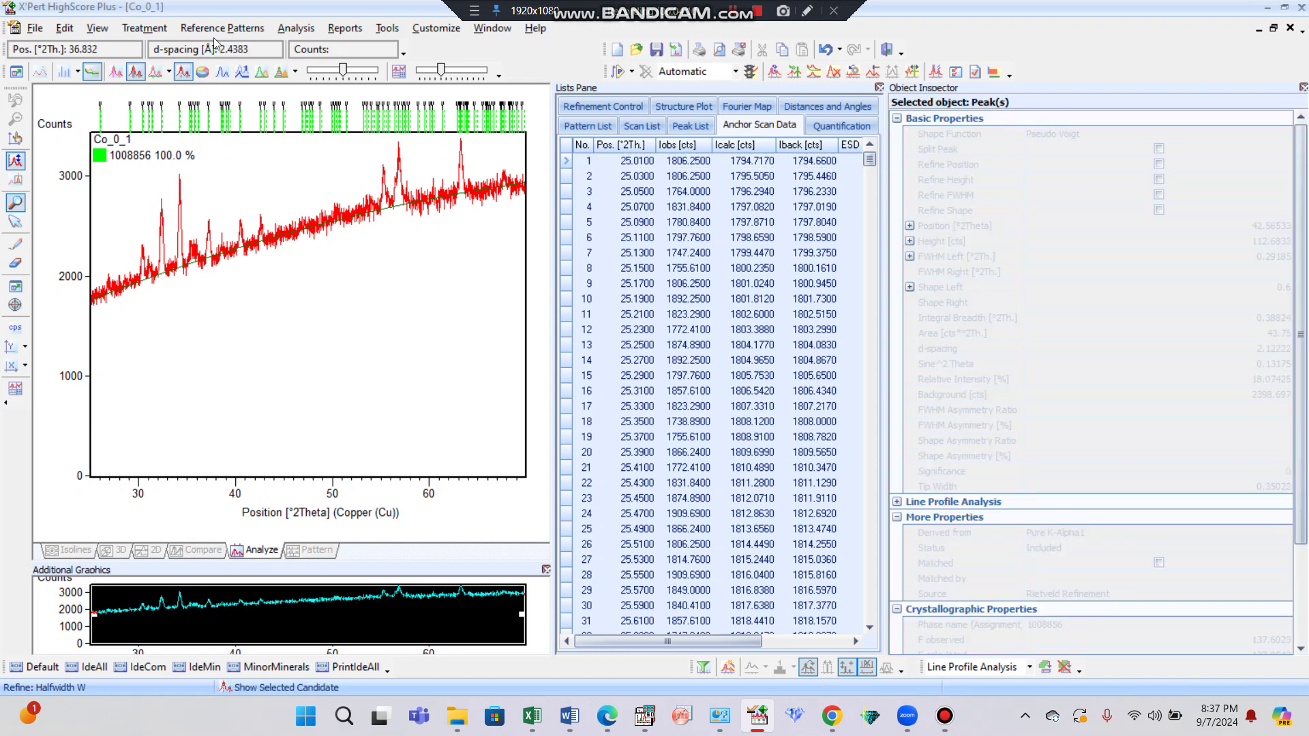
Run Search & Match on Peak & Profile Data with single-phase scoring and accept the matched reference pattern
click(250, 28)
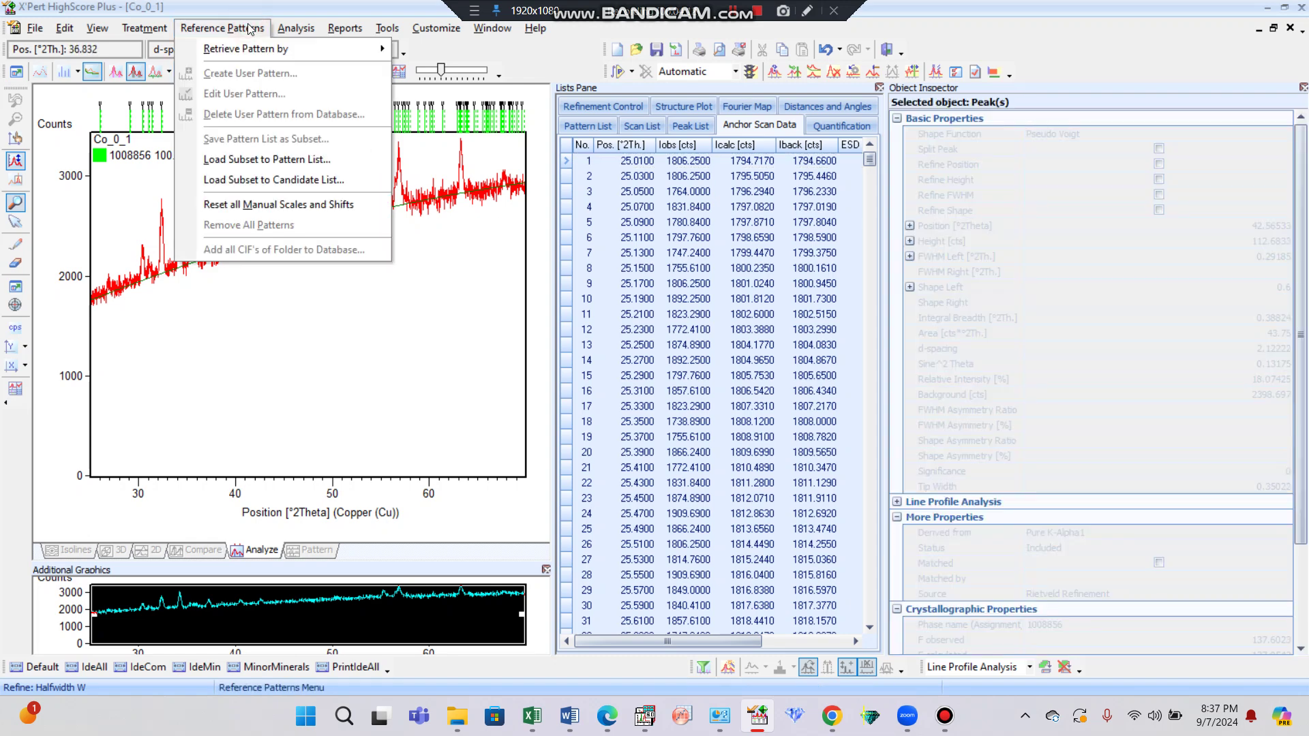
mouse_move(296, 29)
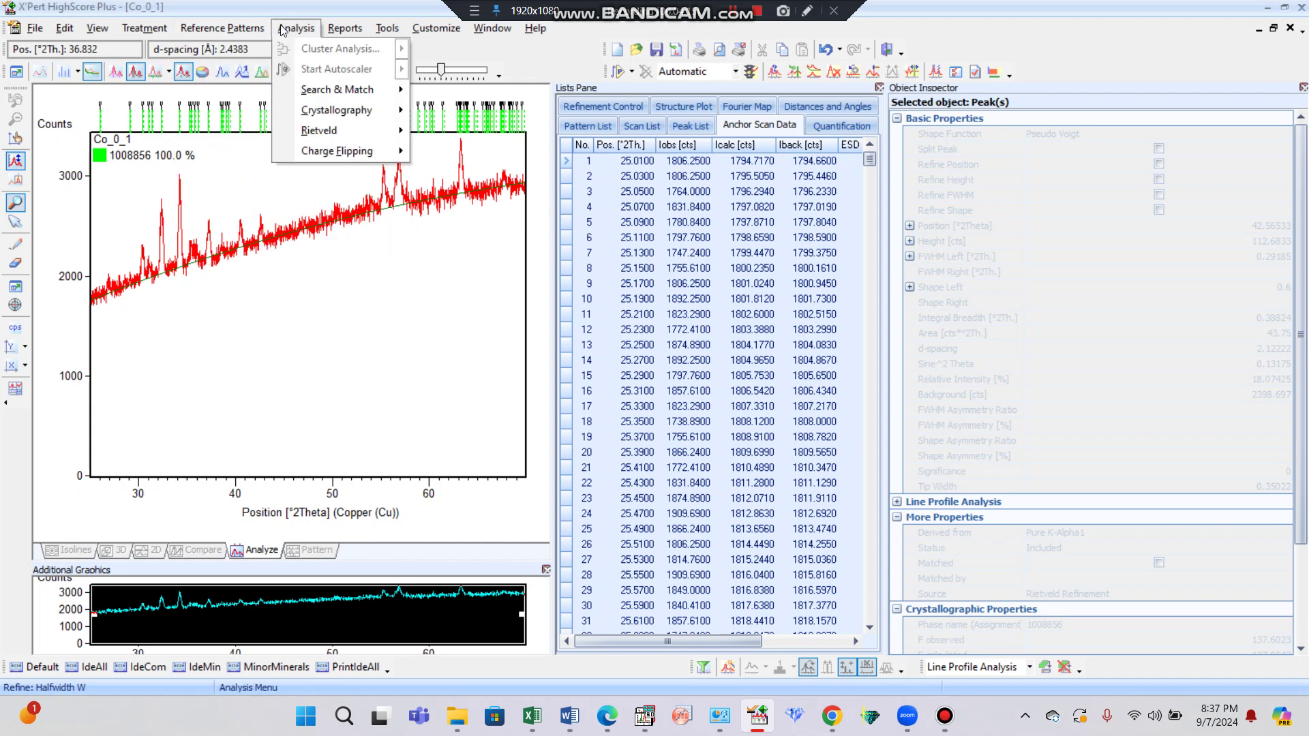
mouse_move(330, 90)
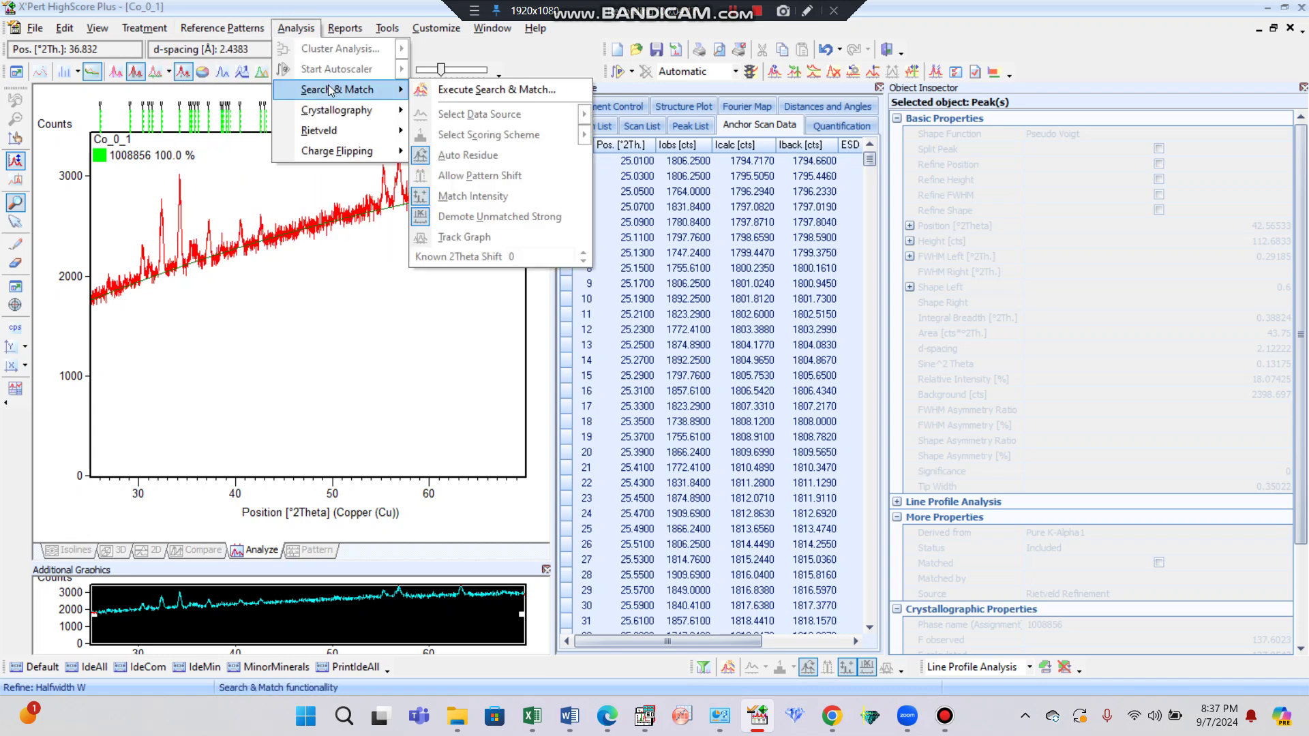
click(482, 90)
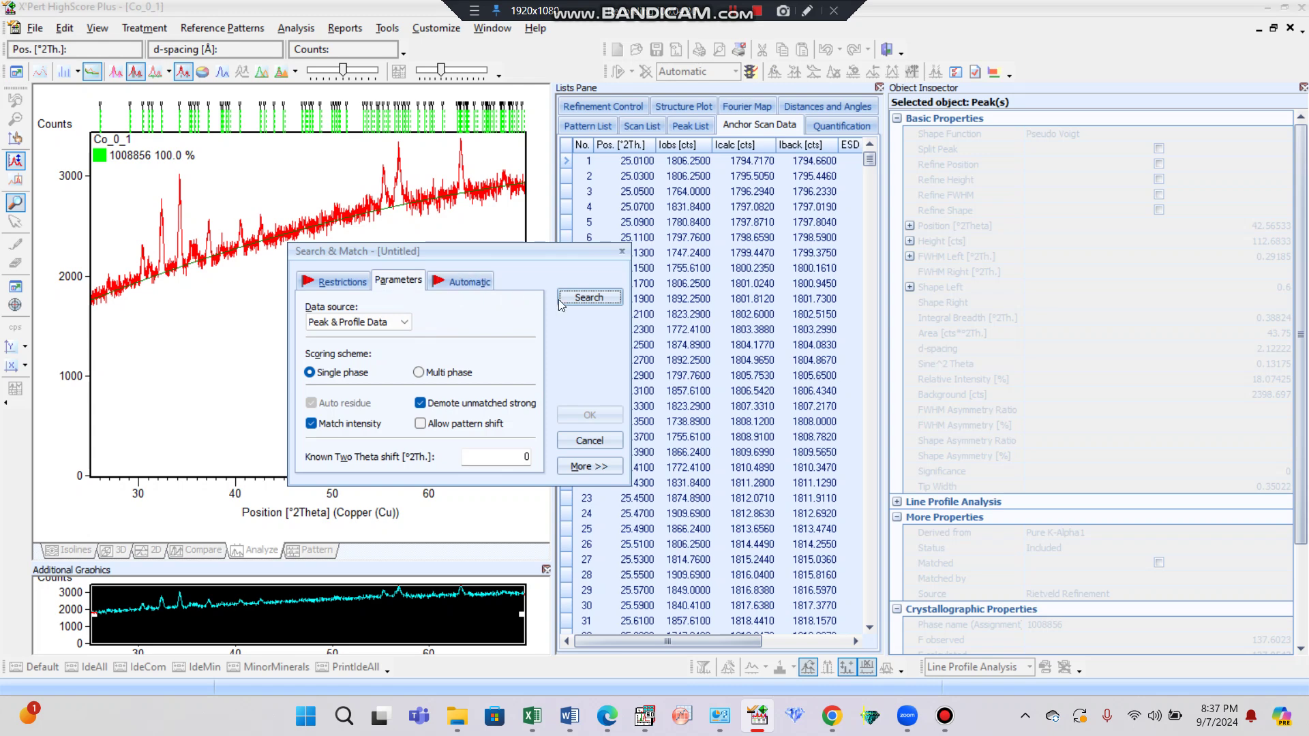
click(610, 301)
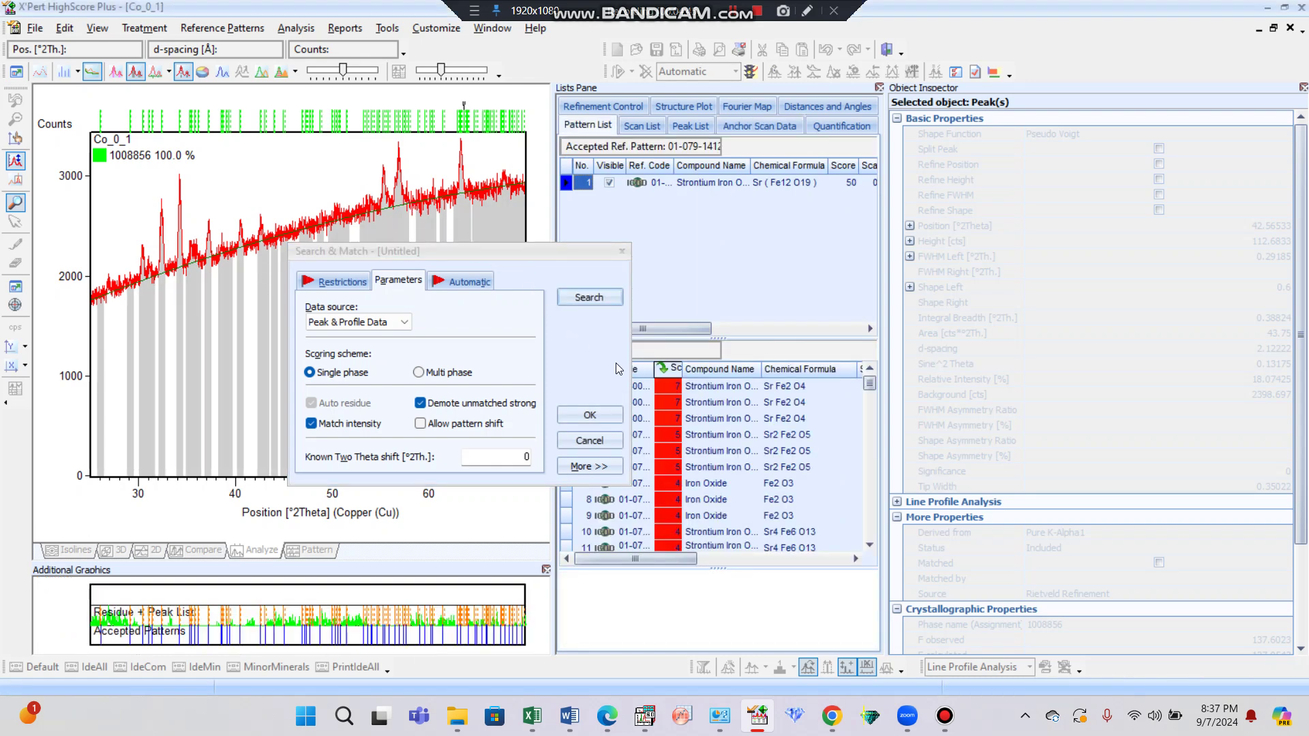
drag(585, 253, 382, 310)
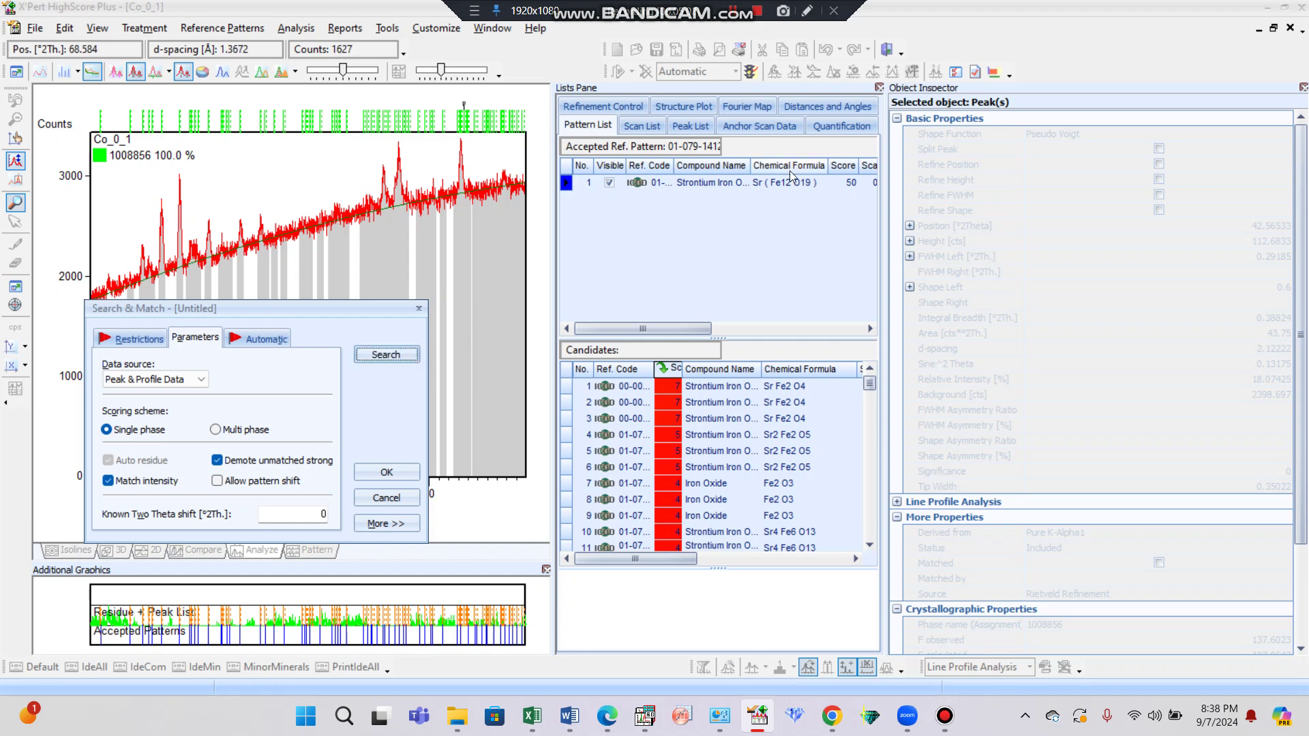
click(386, 473)
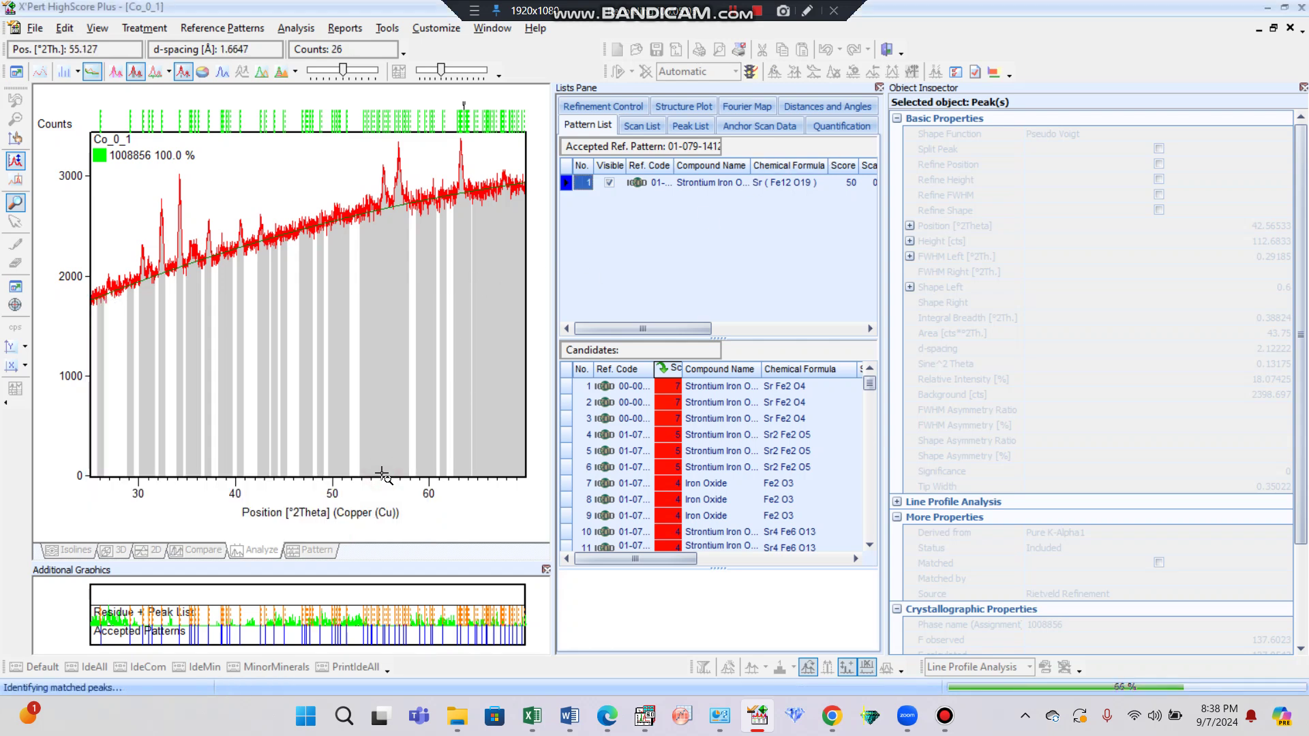
Examine the accepted strontium iron oxide reference pattern's crystallographic parameters and its peak list with hkl indices
double_click(738, 180)
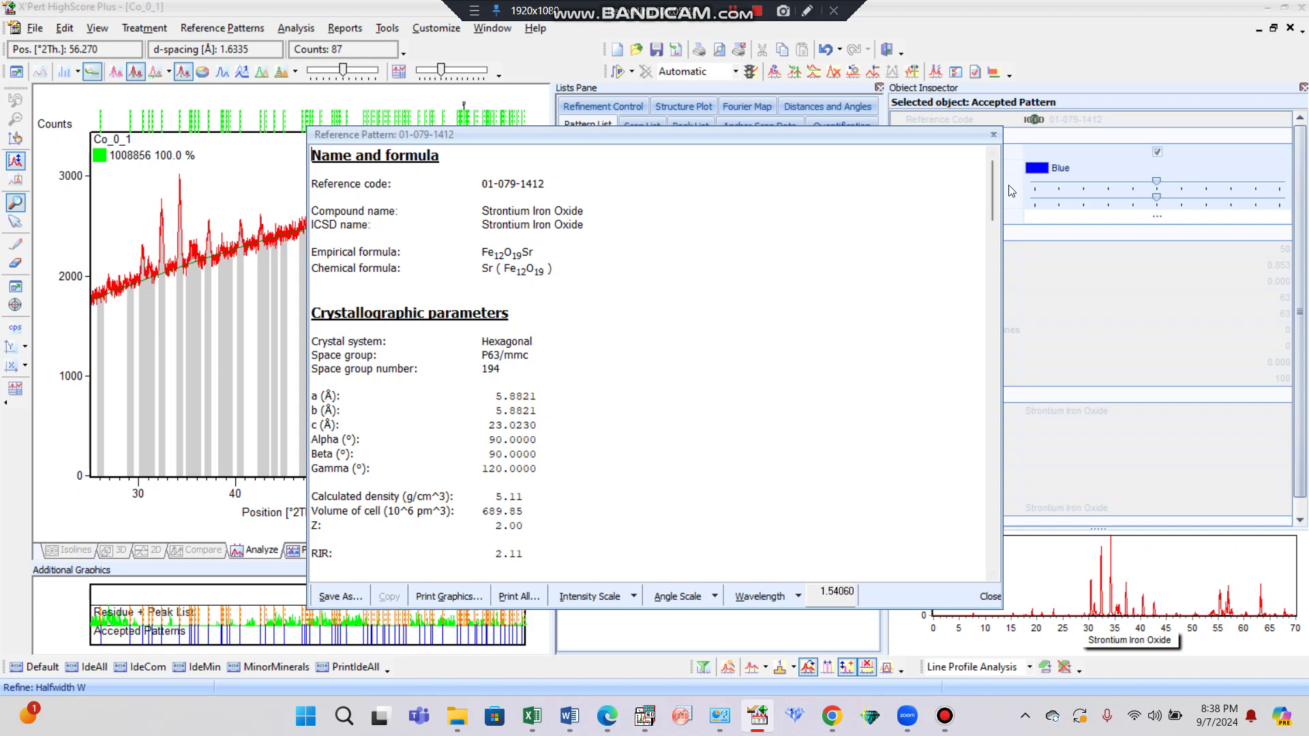
drag(992, 198, 1013, 307)
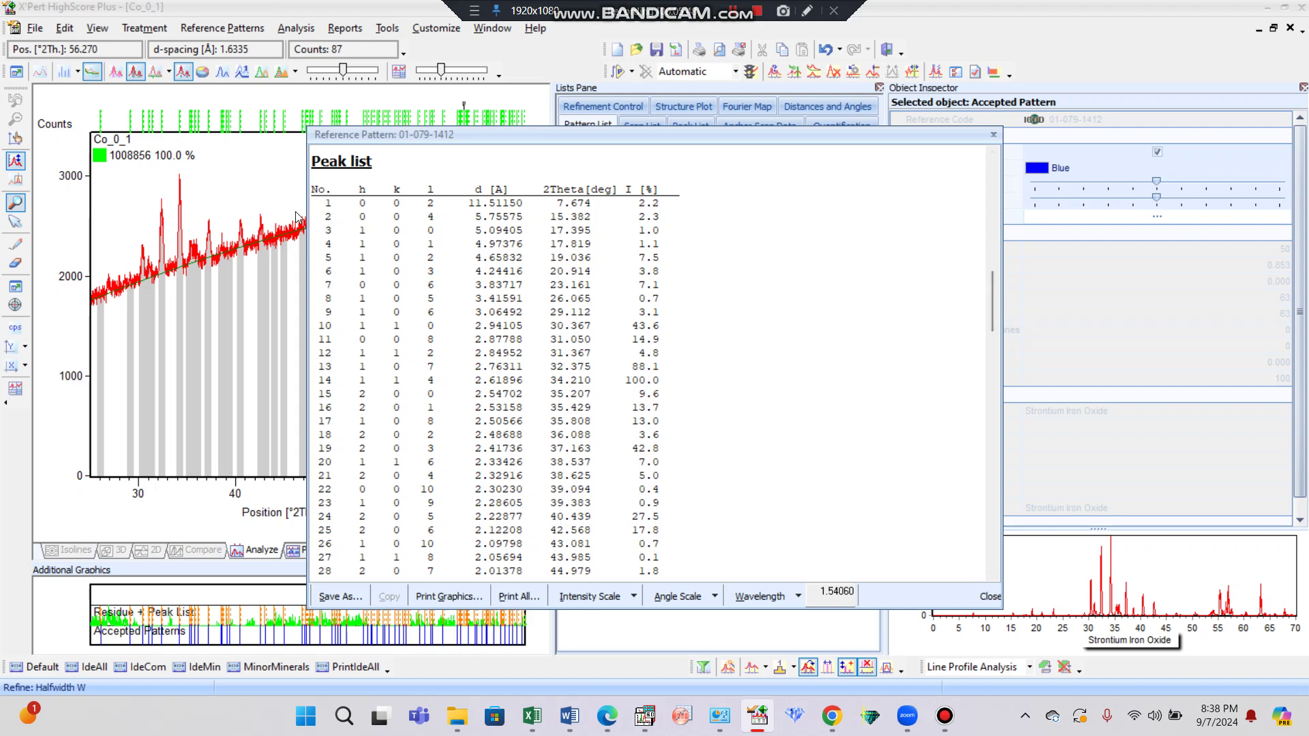
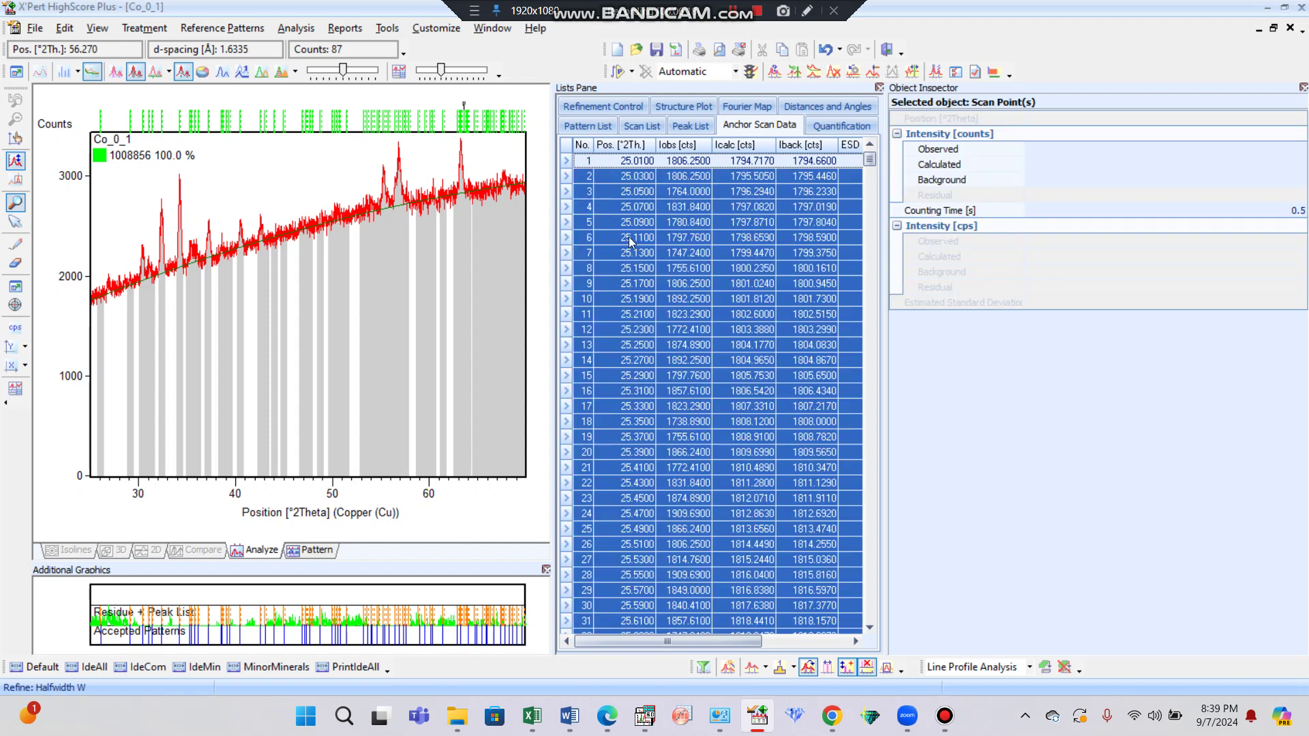
Switch to the Book2 workbook in Excel and paste the anchor scan data into a new sheet starting at cell A1
mouse_move(543, 723)
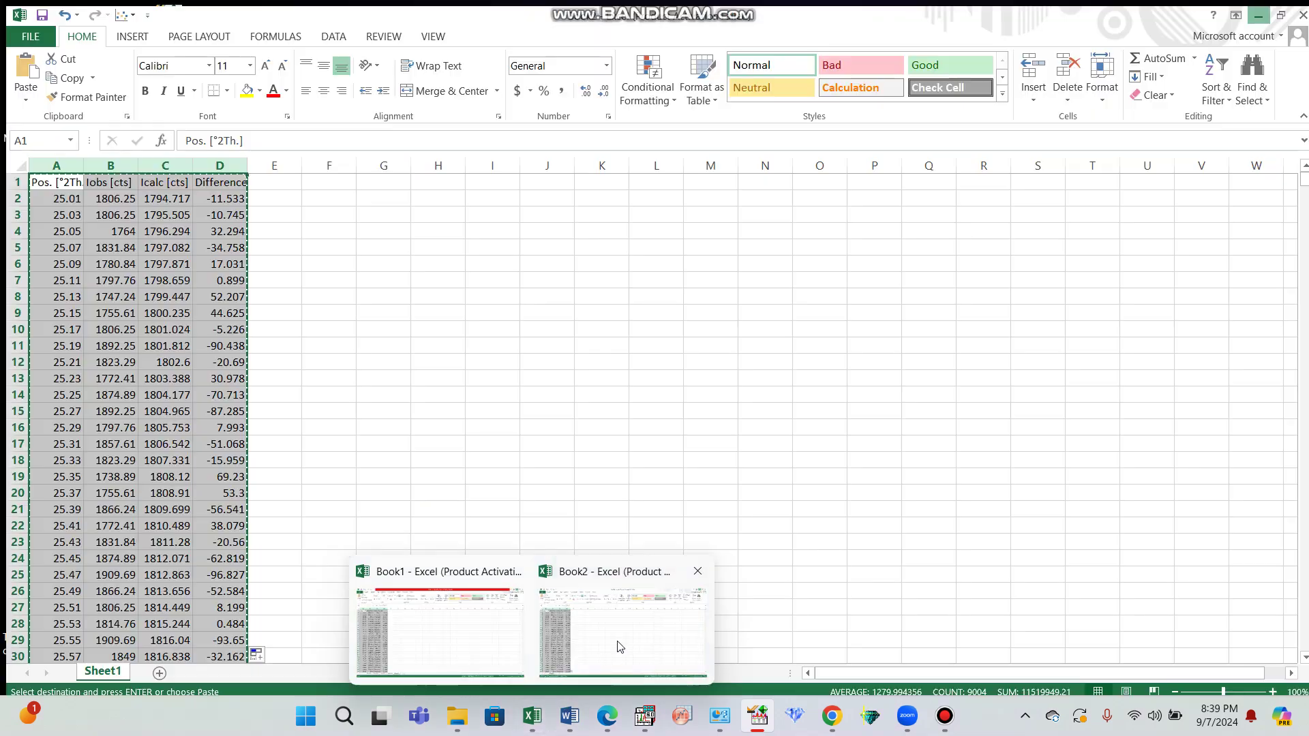
click(617, 637)
key(ctrl+a)
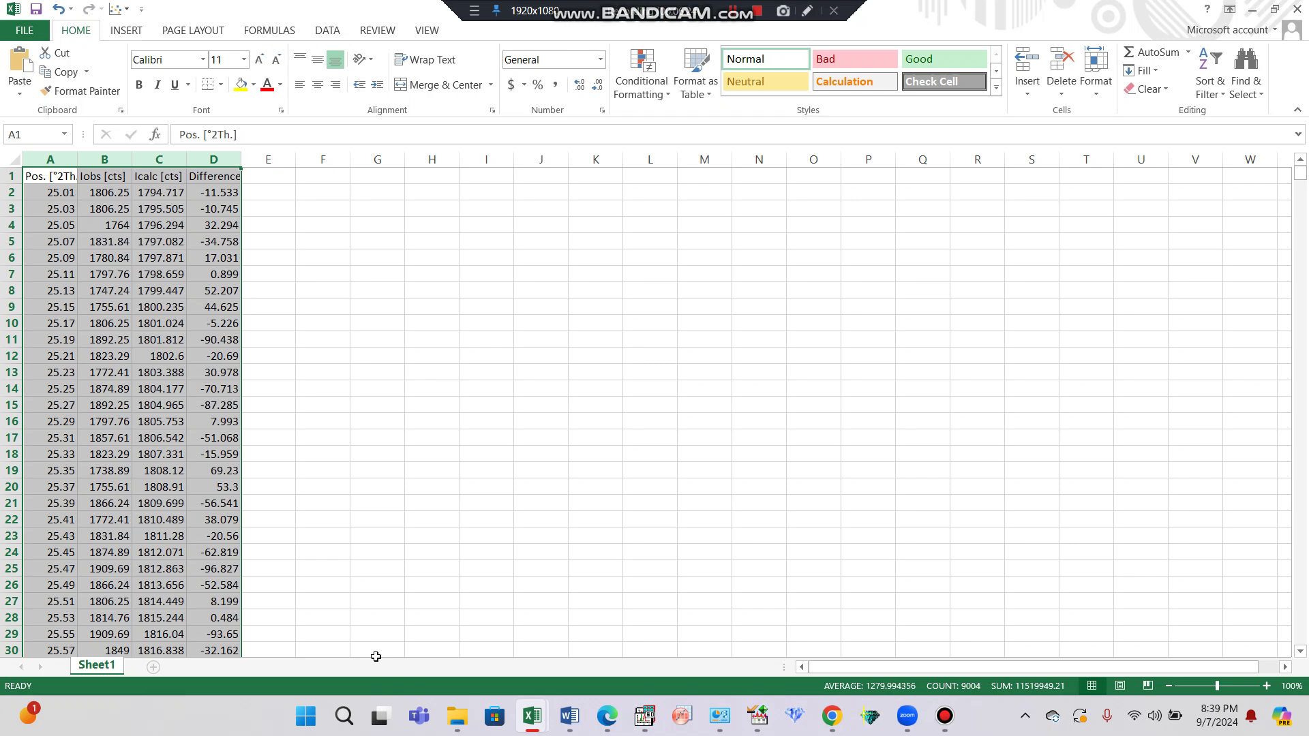
click(153, 667)
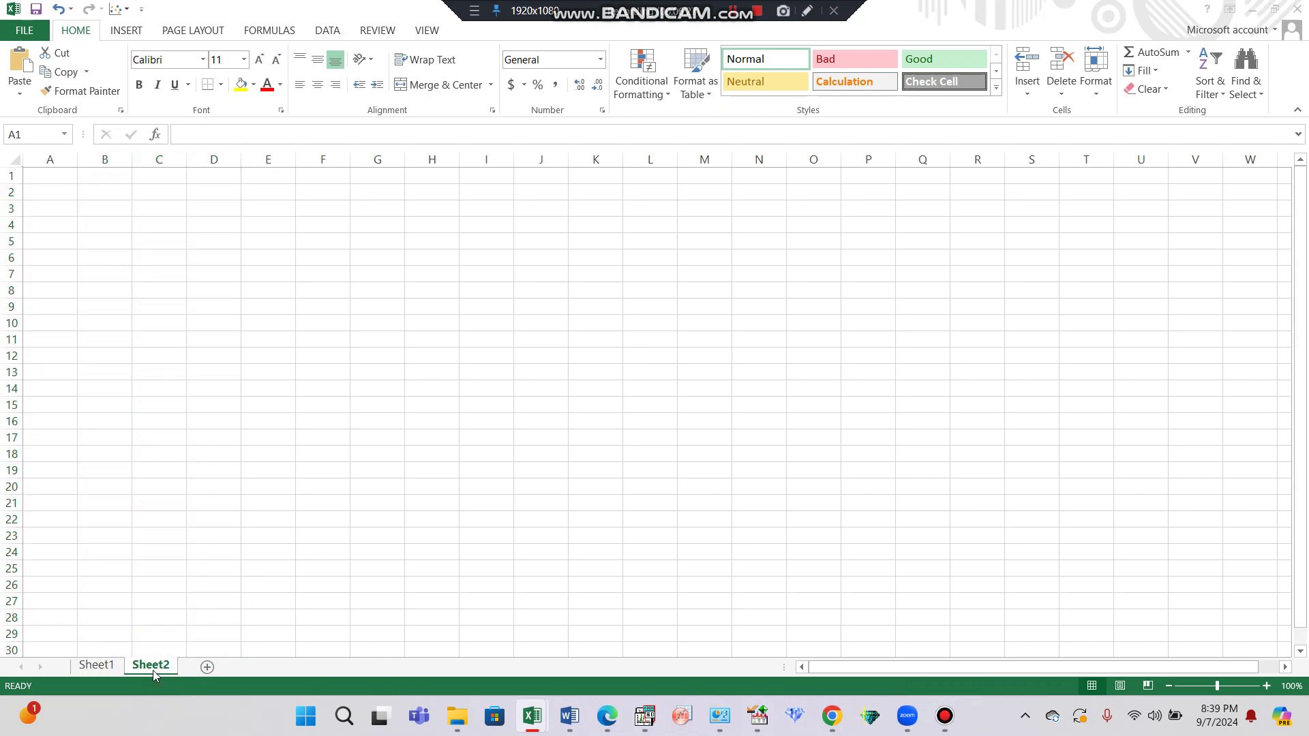
key(alt+Tab)
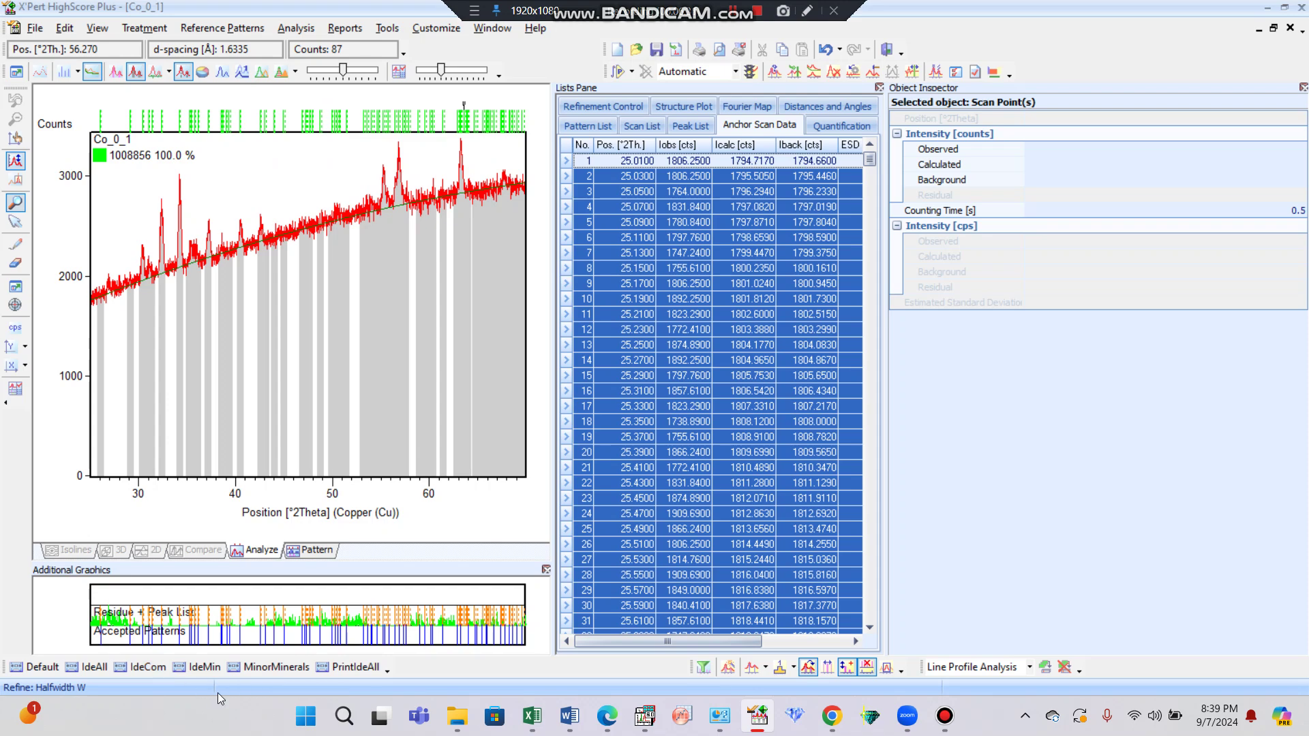
key(alt+Tab)
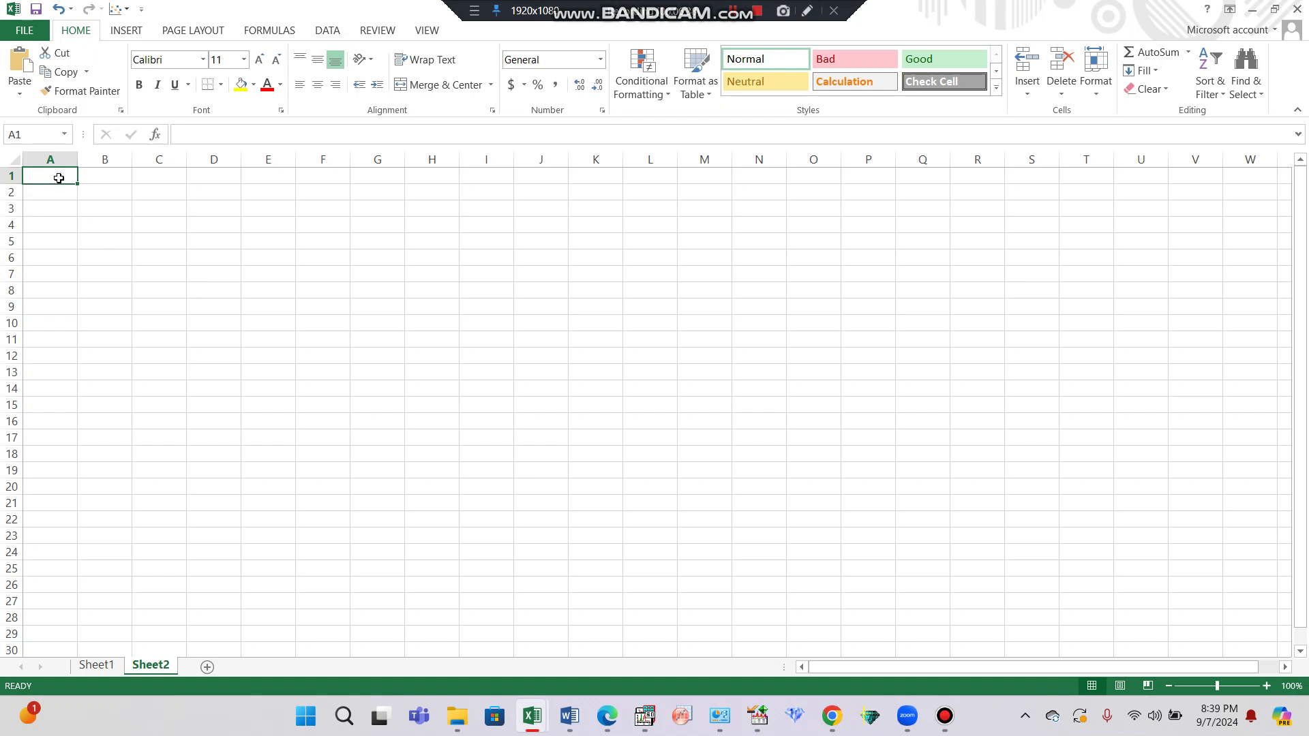
key(ctrl+v)
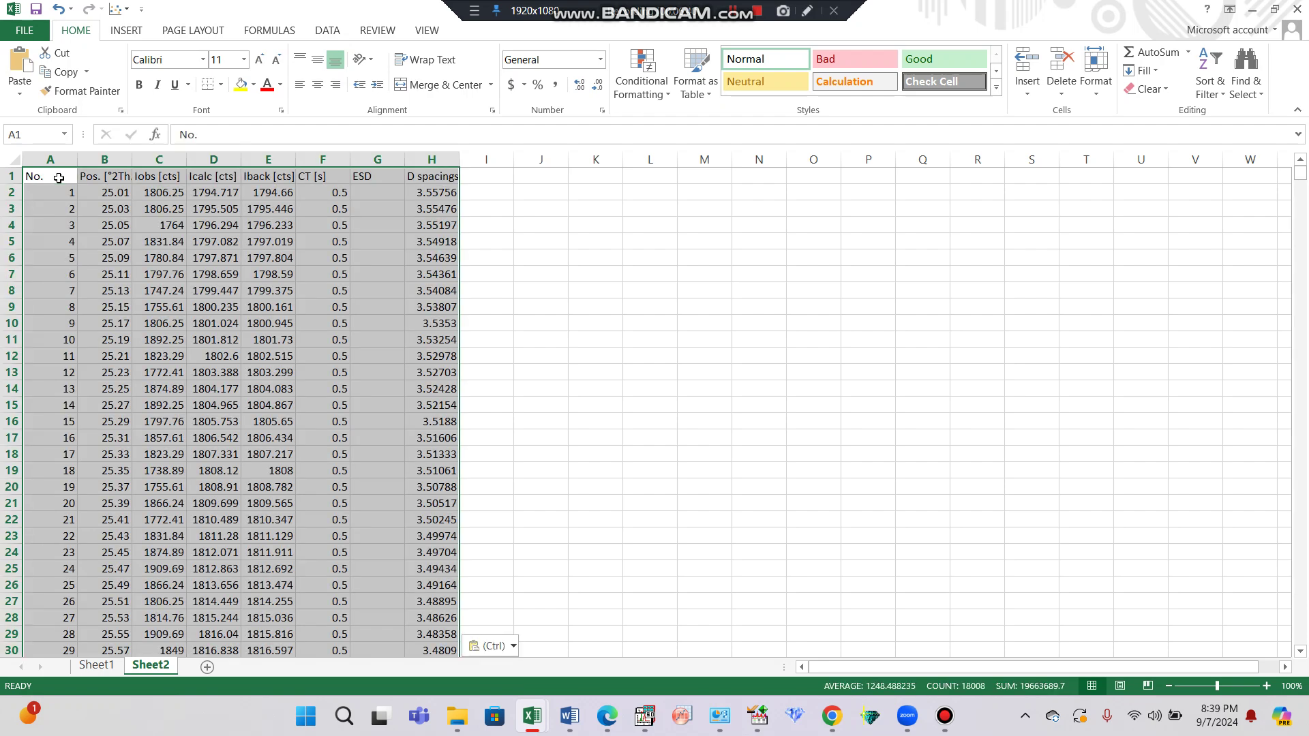
click(462, 248)
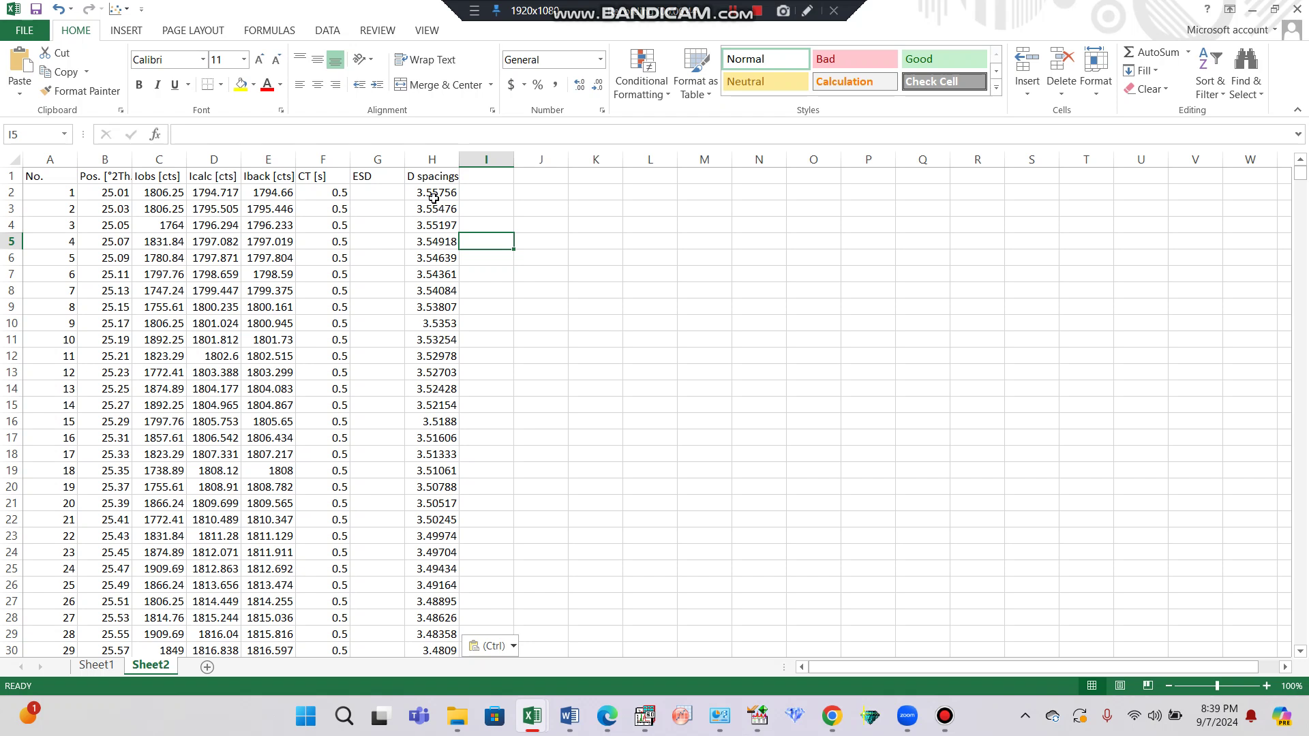
Delete the No. column from the pasted scan data
click(79, 199)
click(79, 204)
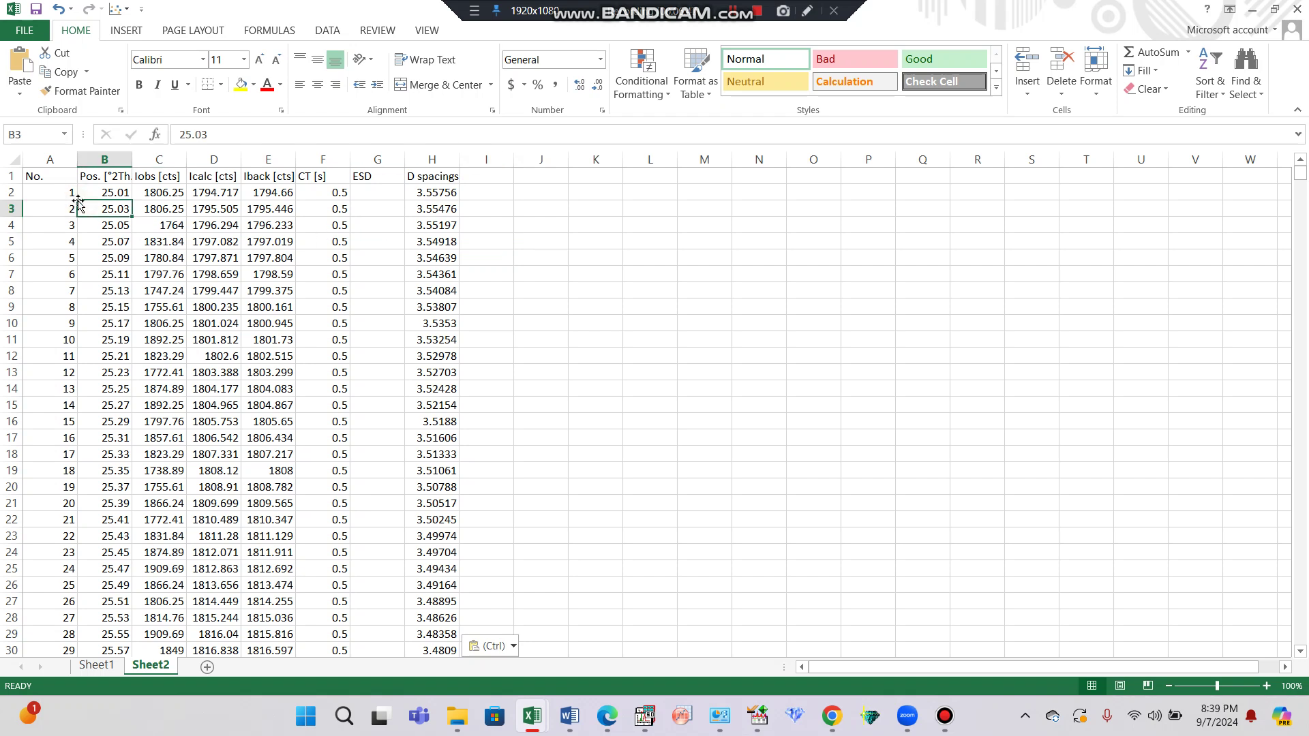
click(43, 159)
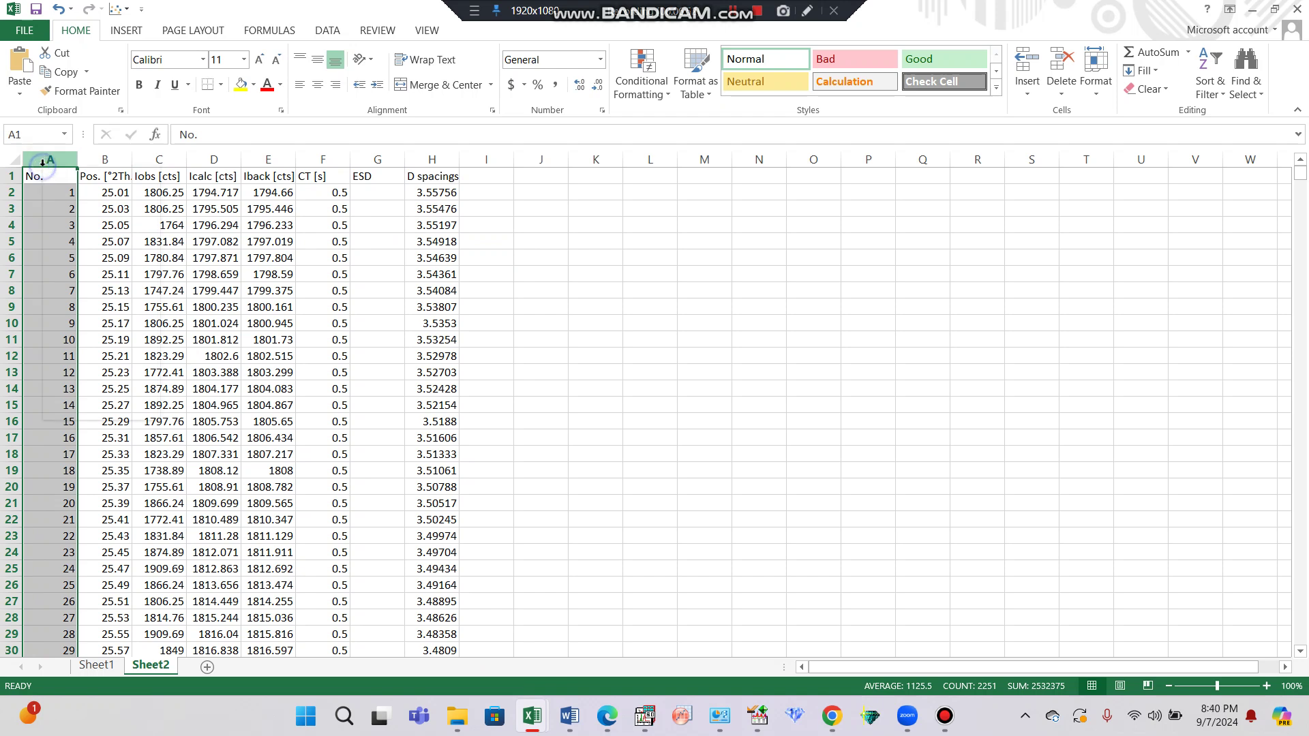
right_click(42, 163)
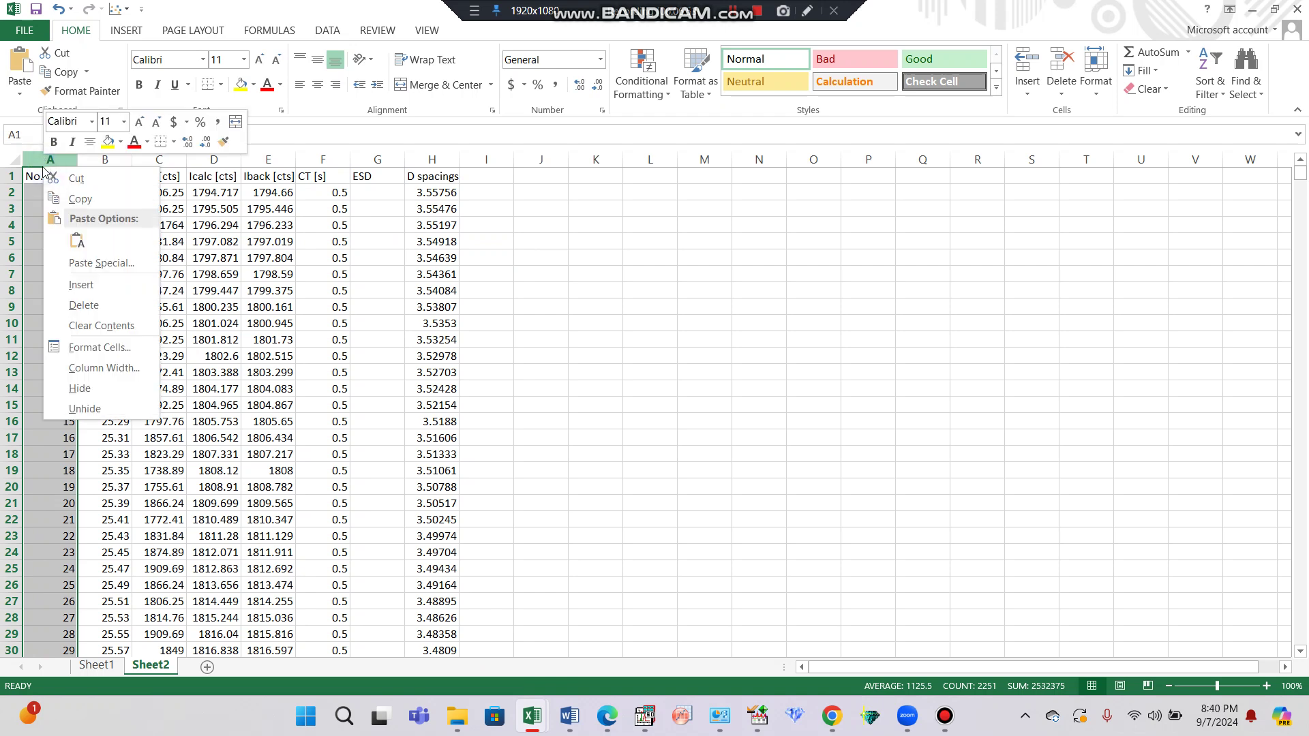
click(100, 306)
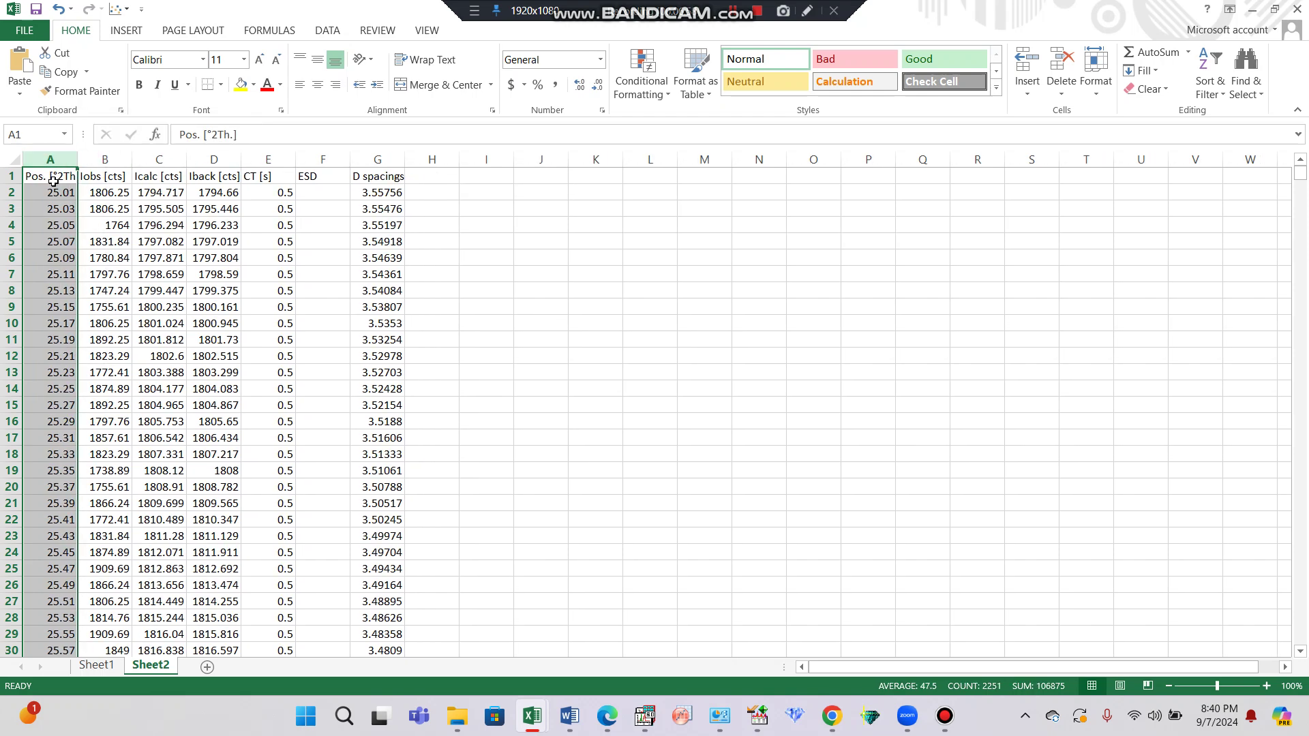
Clear columns D to H, removing the Iback, CT, ESD and D spacings data
click(181, 159)
drag(208, 159, 420, 176)
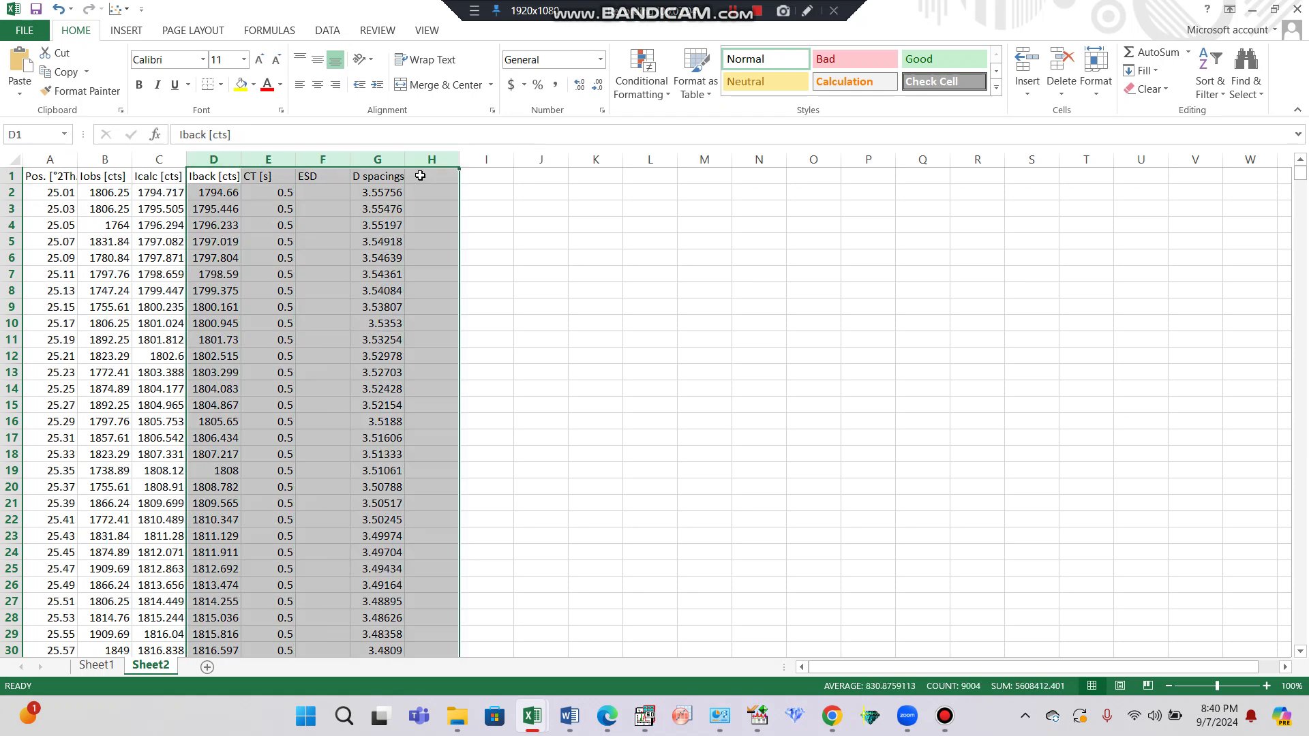
key(Delete)
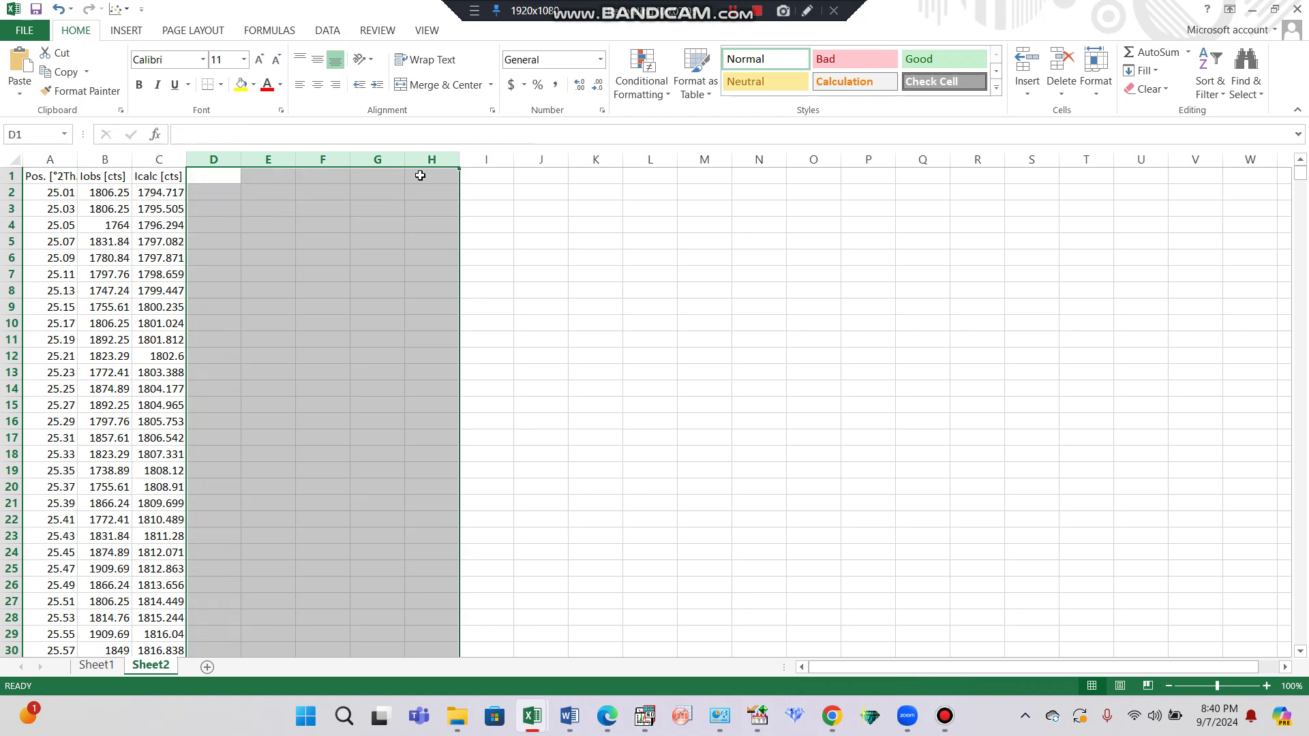
click(564, 270)
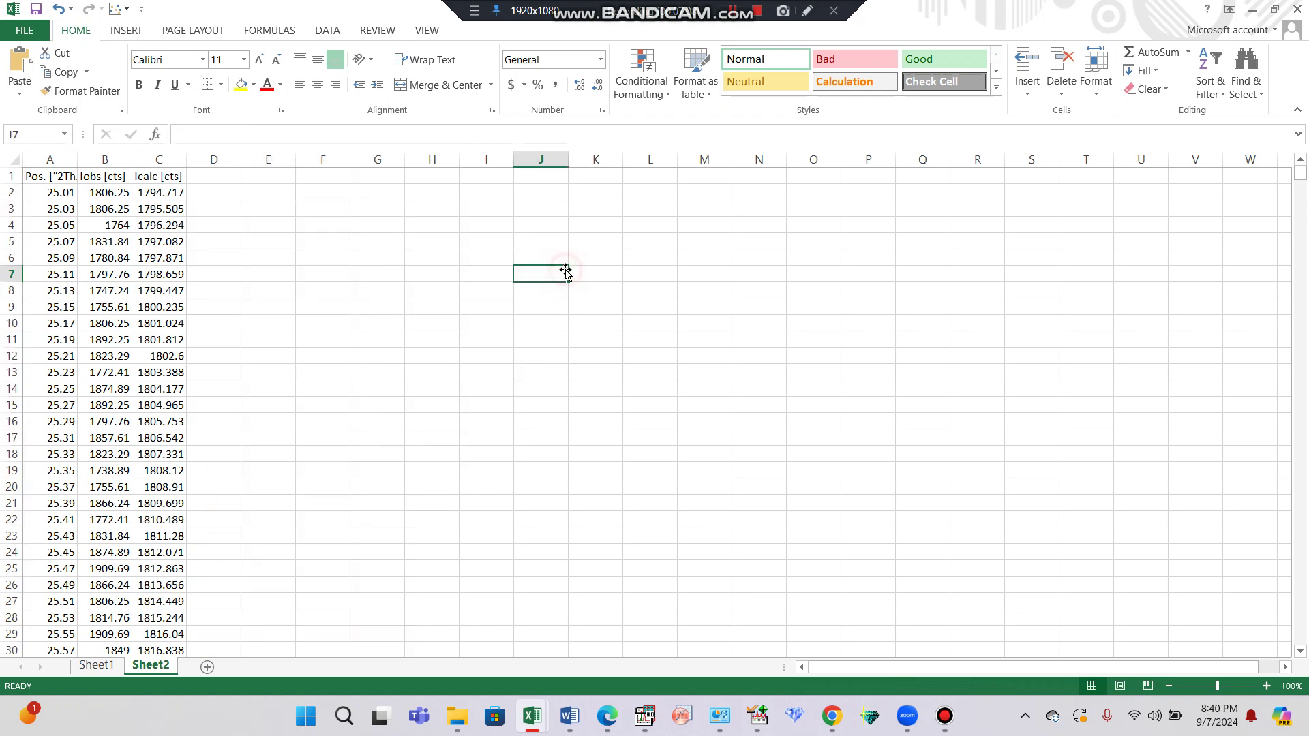
Enter the header Difference in cell D1 and widen column D to fit it
click(215, 173)
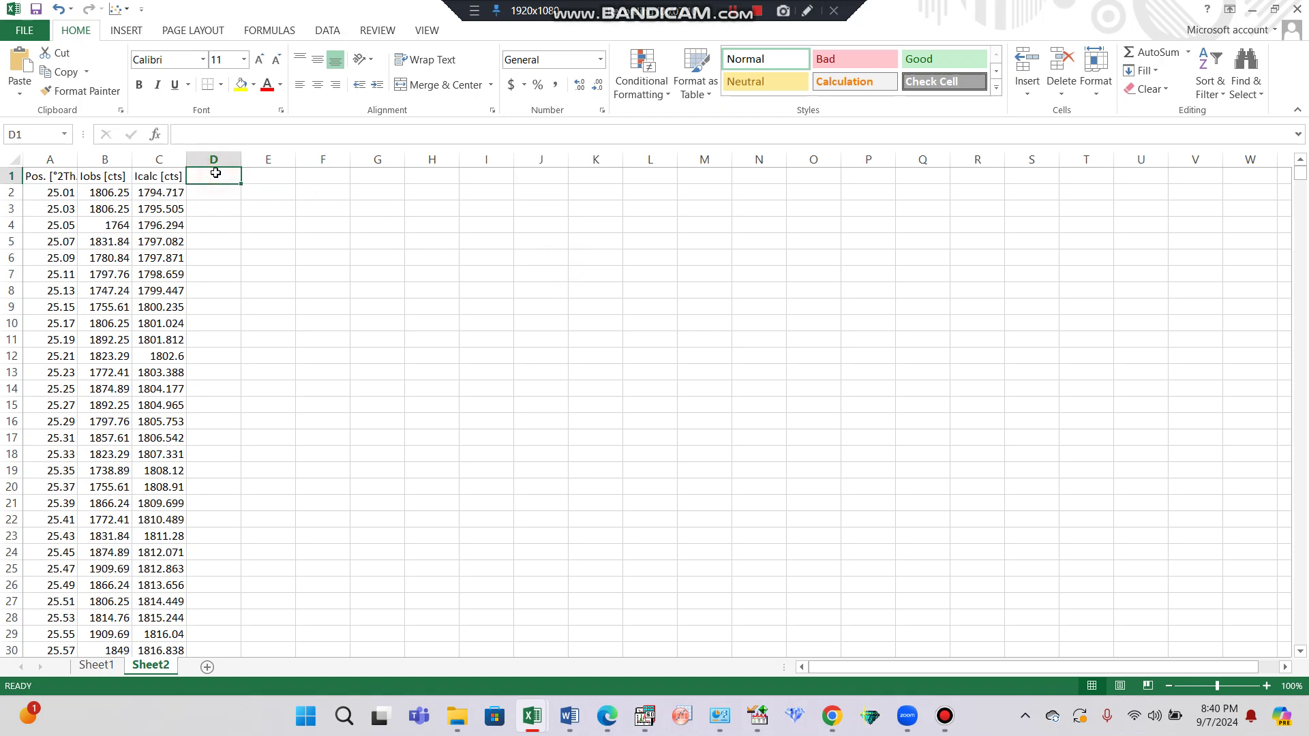
text(Diff)
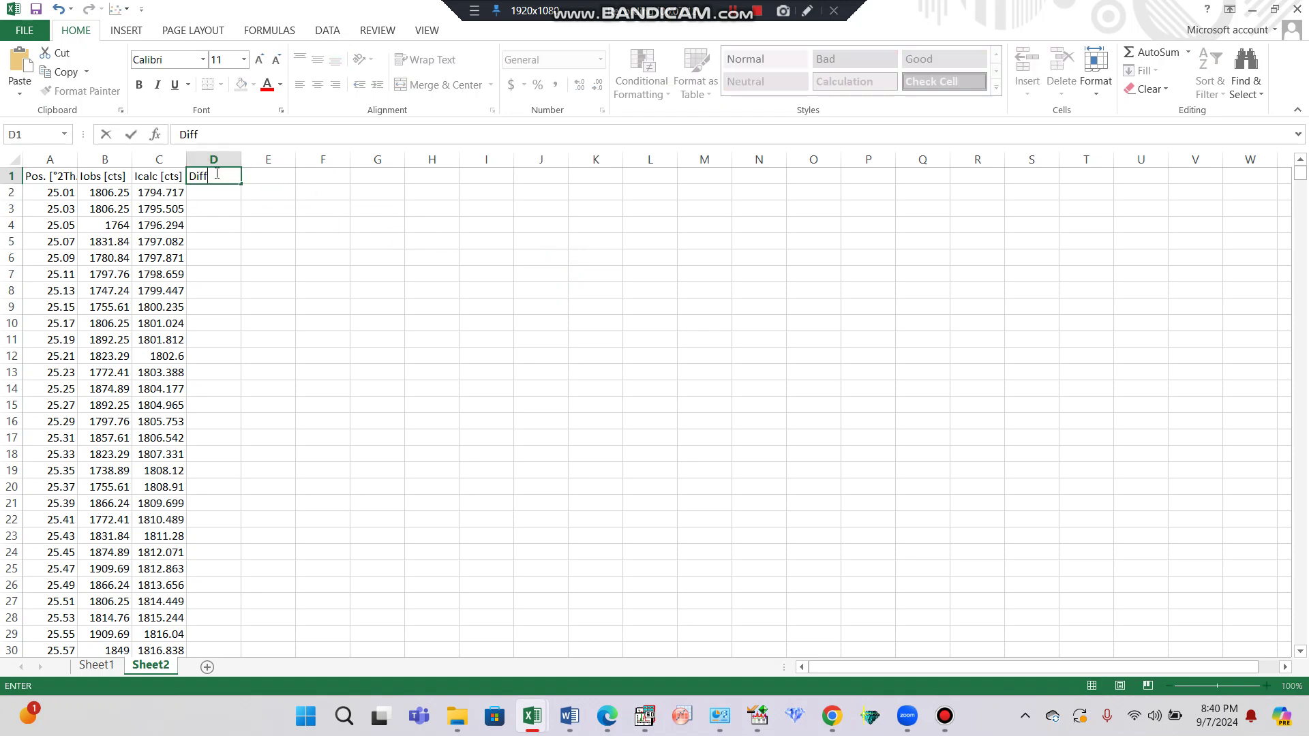
text(erence)
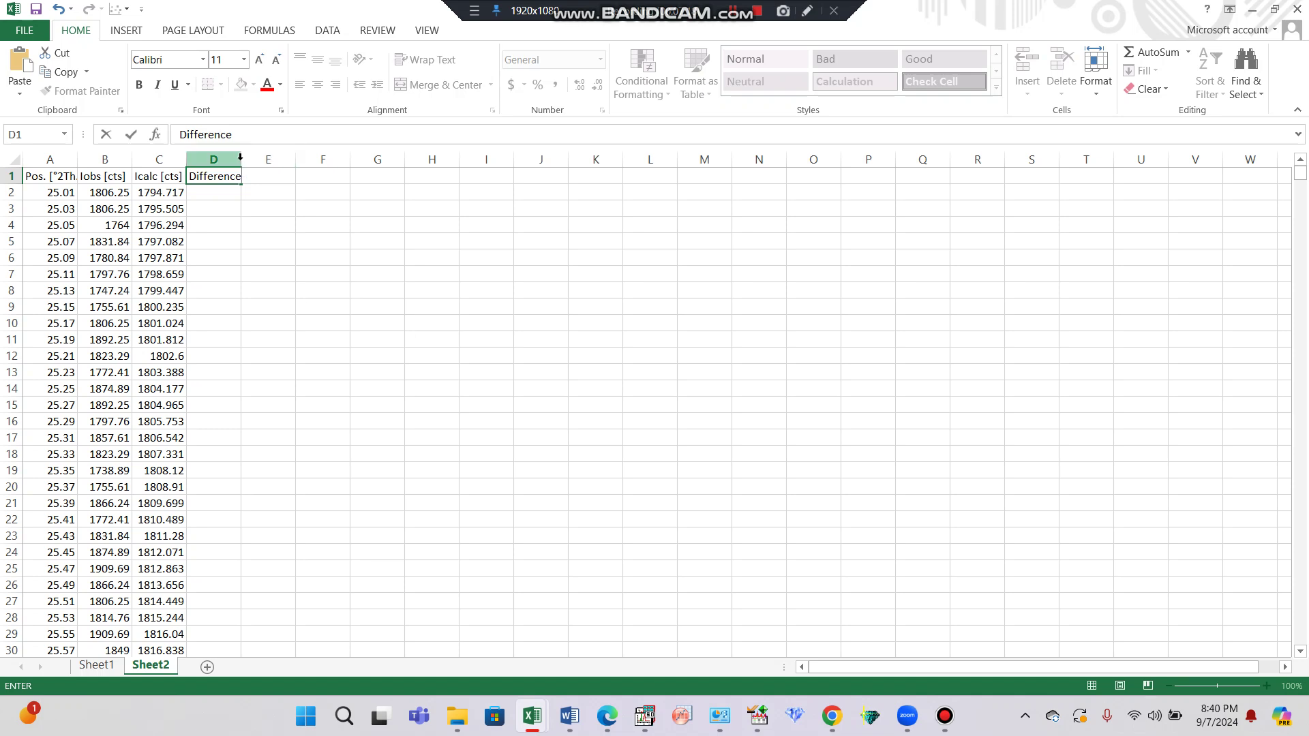
click(218, 193)
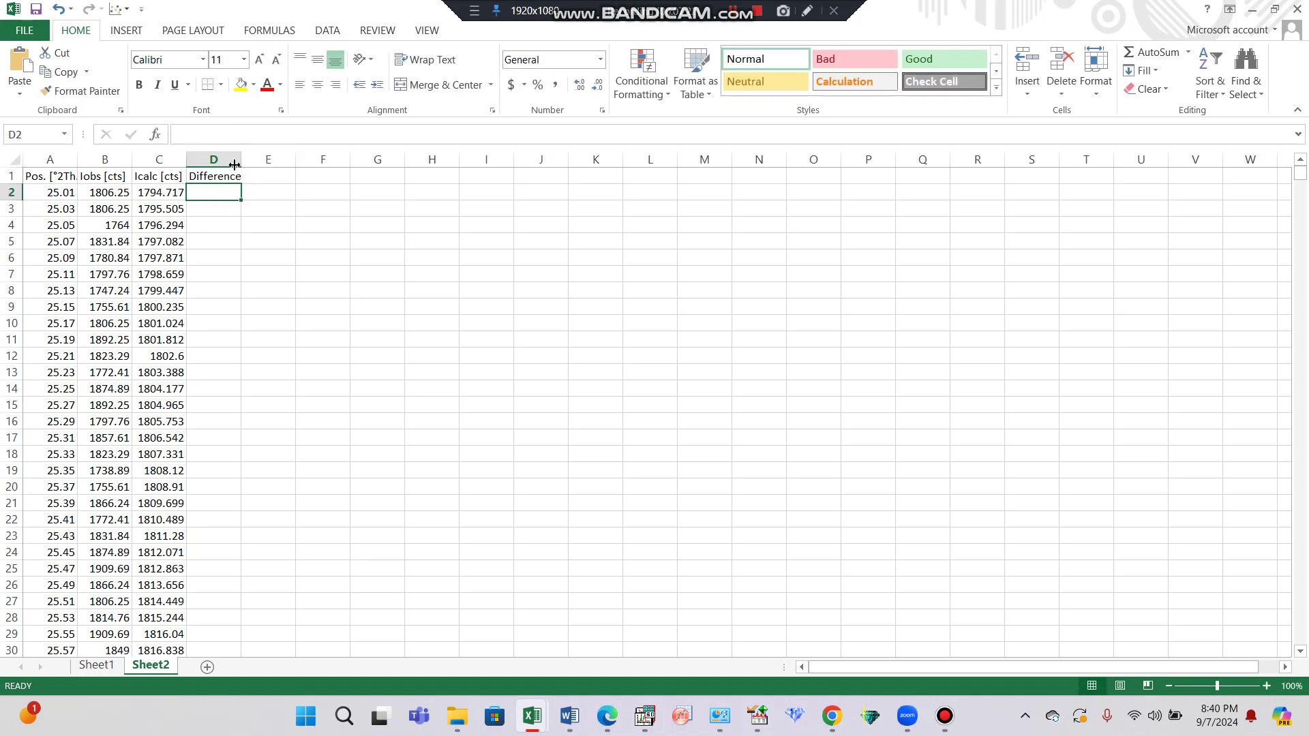
drag(241, 161, 275, 161)
Enter the formula =C2-D2 in cell D2 under the Difference header
text(=)
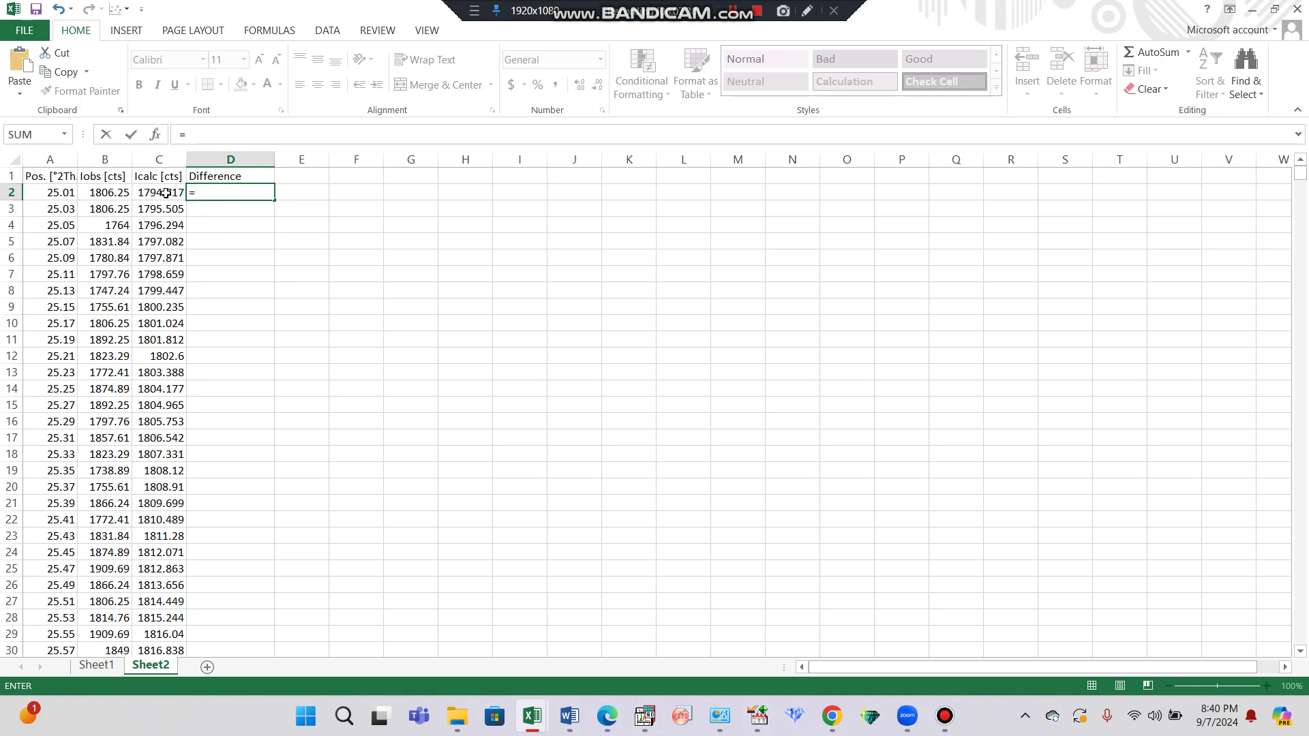
text(c)
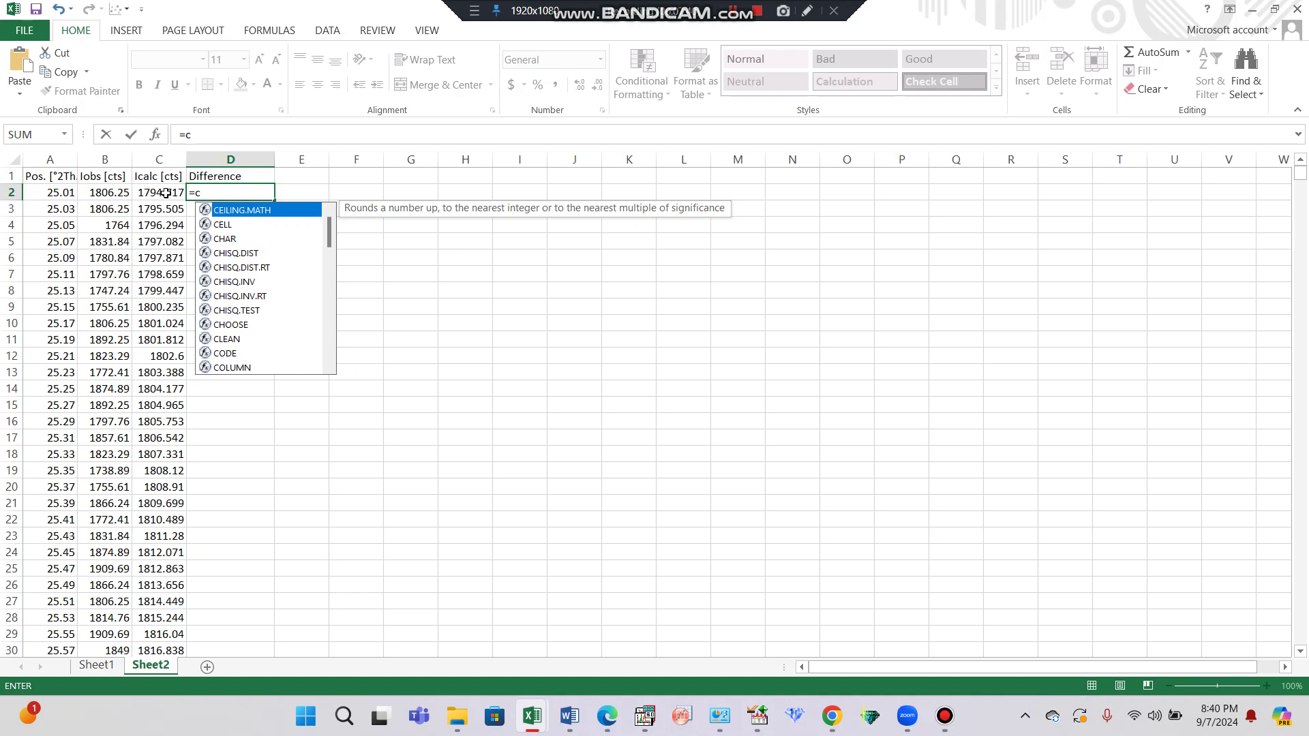
text(2-d2)
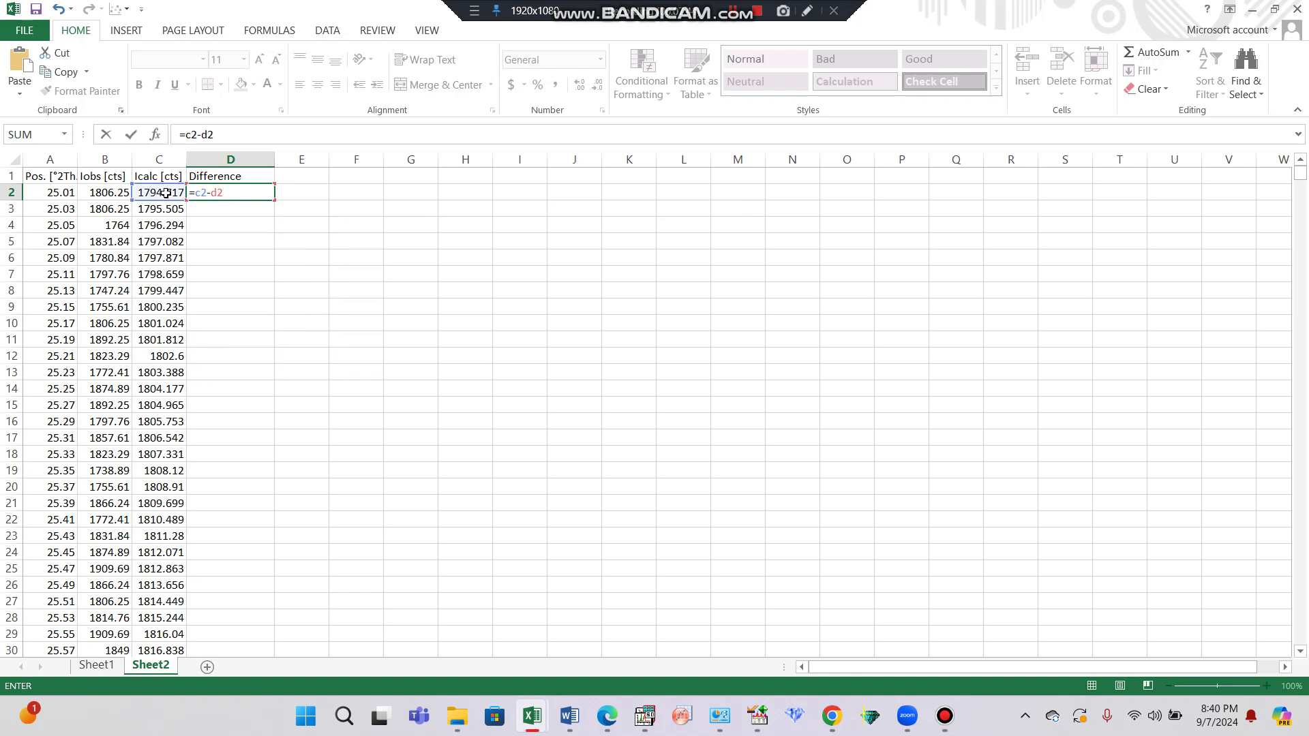
key(Return)
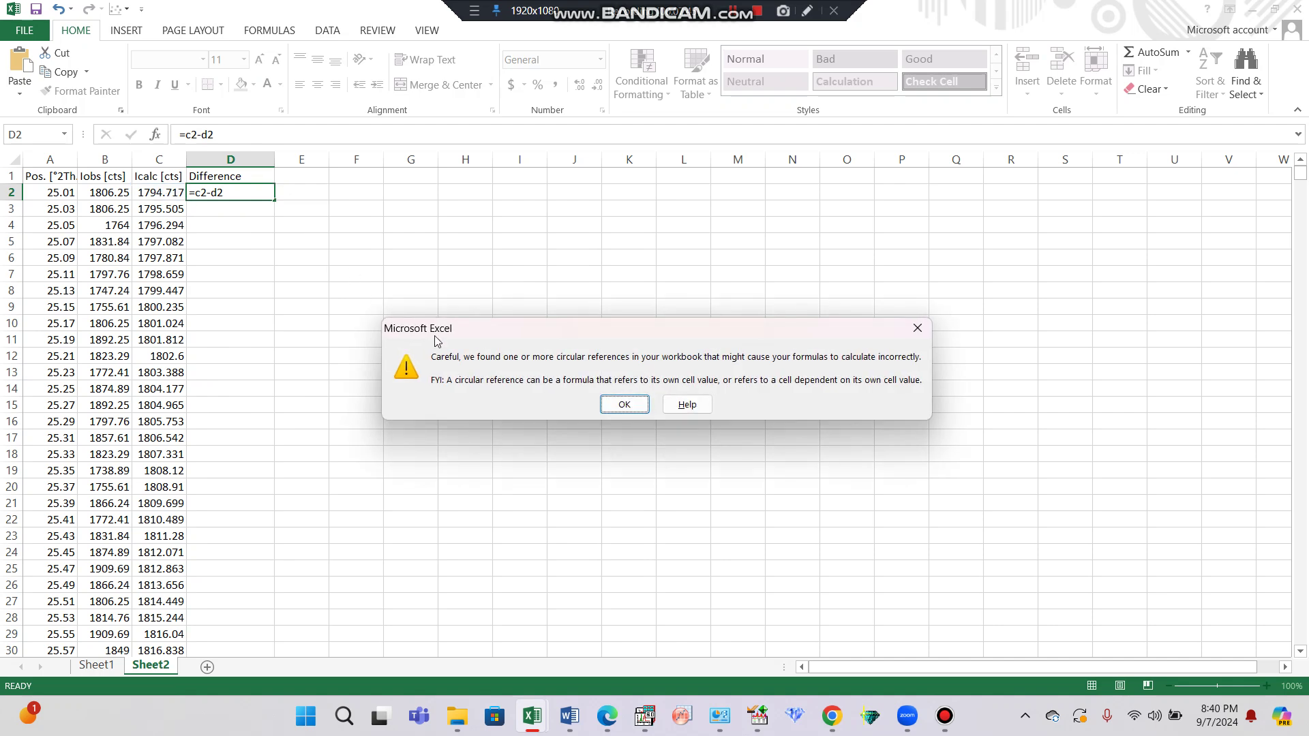
click(625, 413)
Correct the formula in cell D2 to =C2-B2 so it subtracts Iobs from Icalc
click(242, 193)
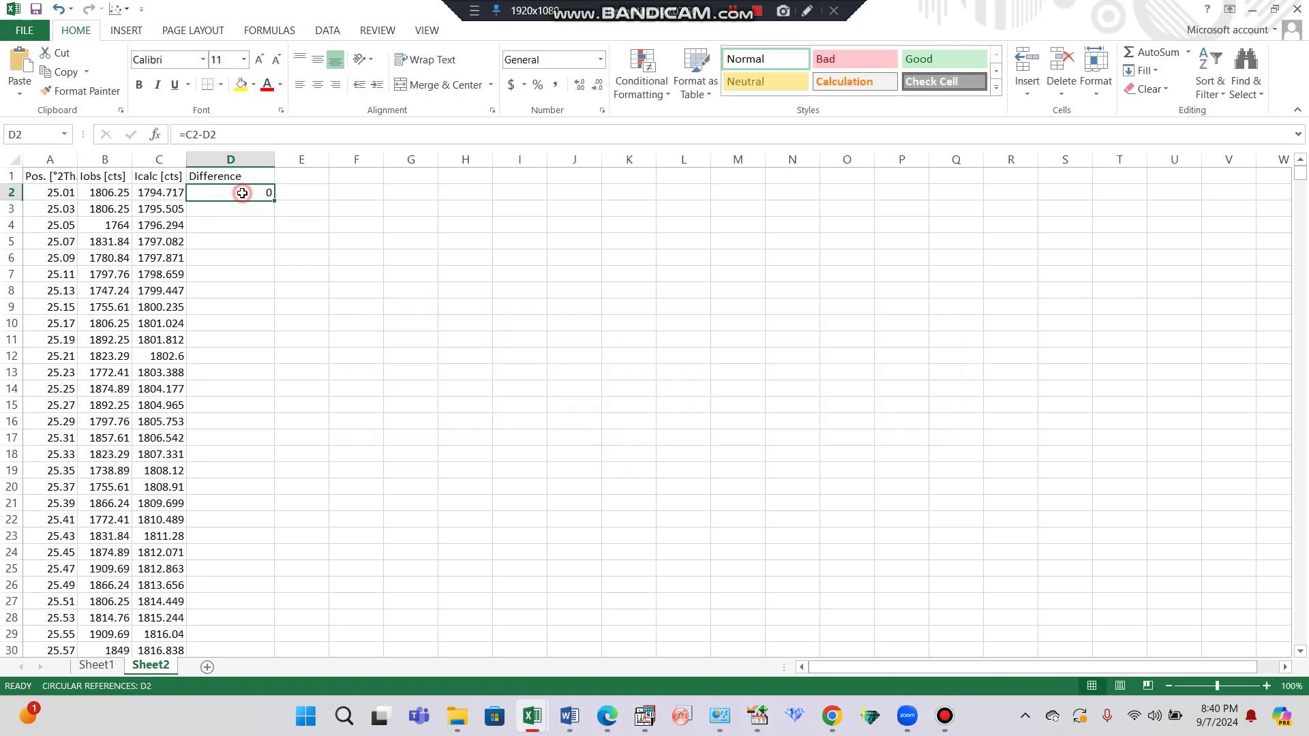
click(230, 136)
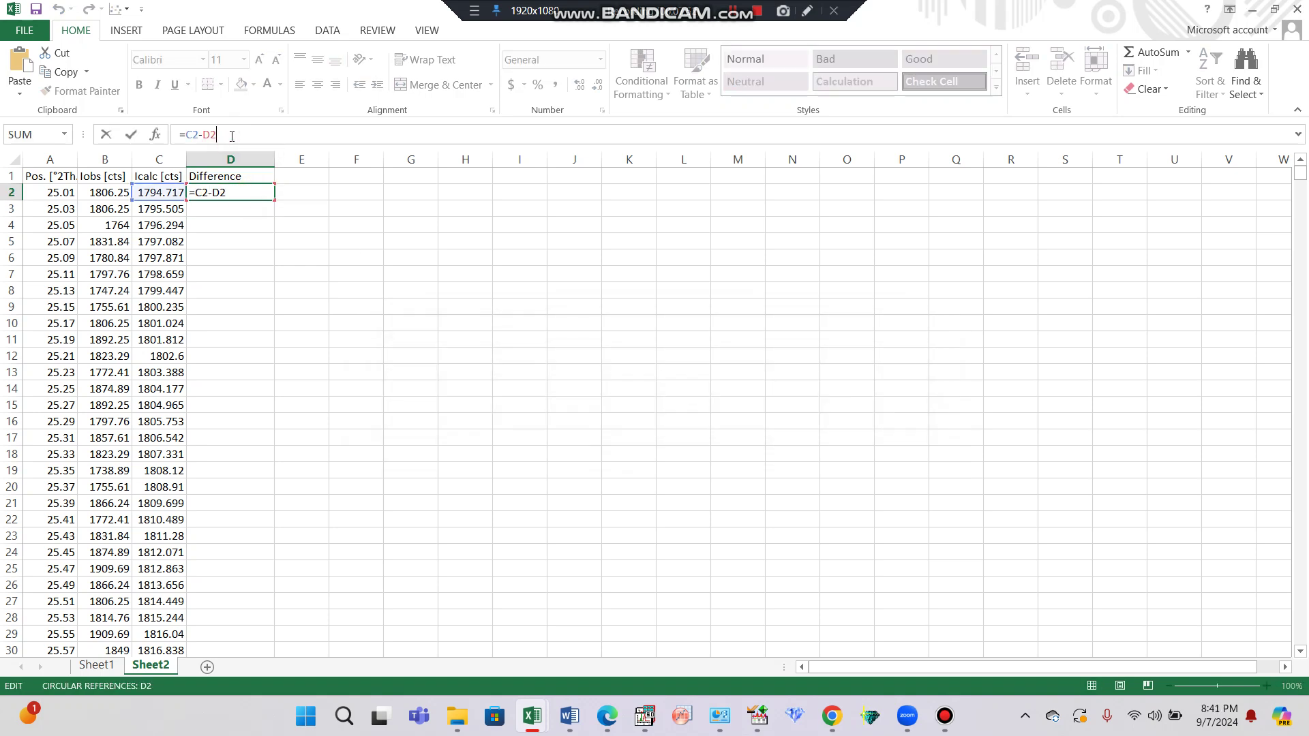
key(BackSpace)
key(BackSpace)
text(b2)
key(Return)
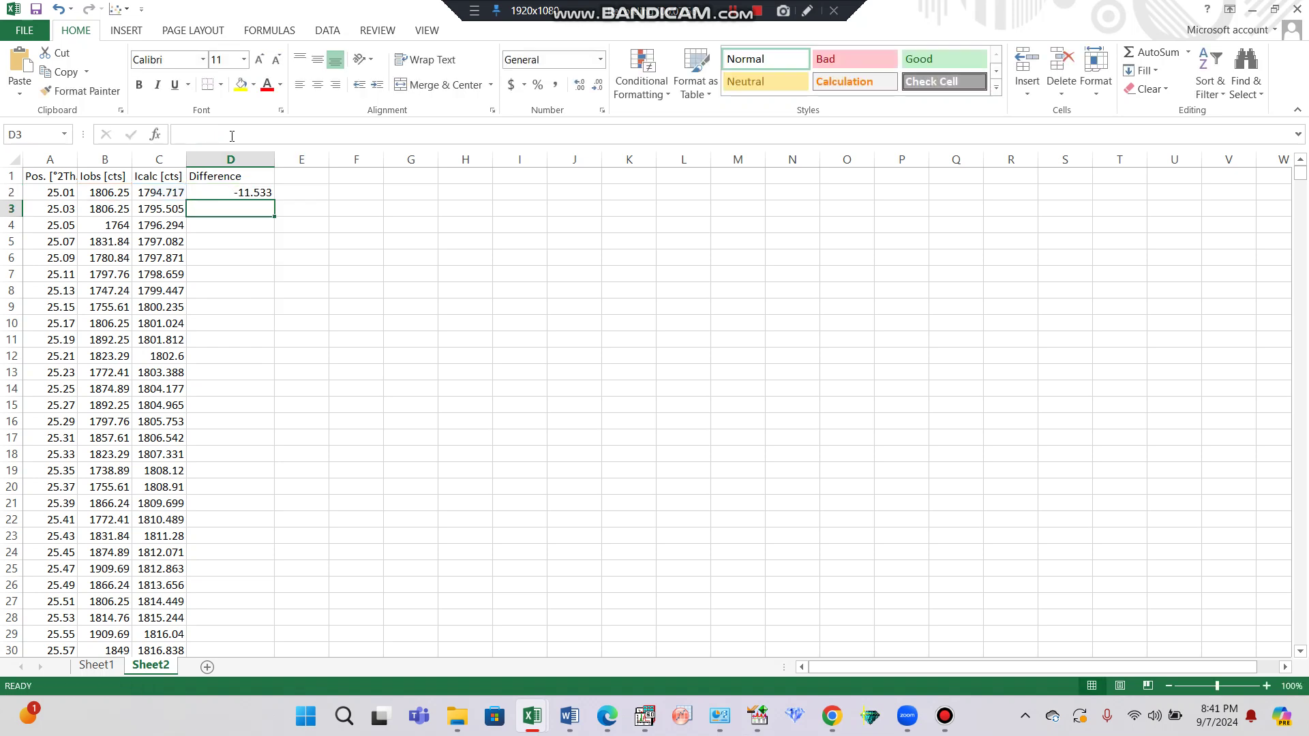
Fill the difference formula from D2 down column D for all scan data rows
click(251, 193)
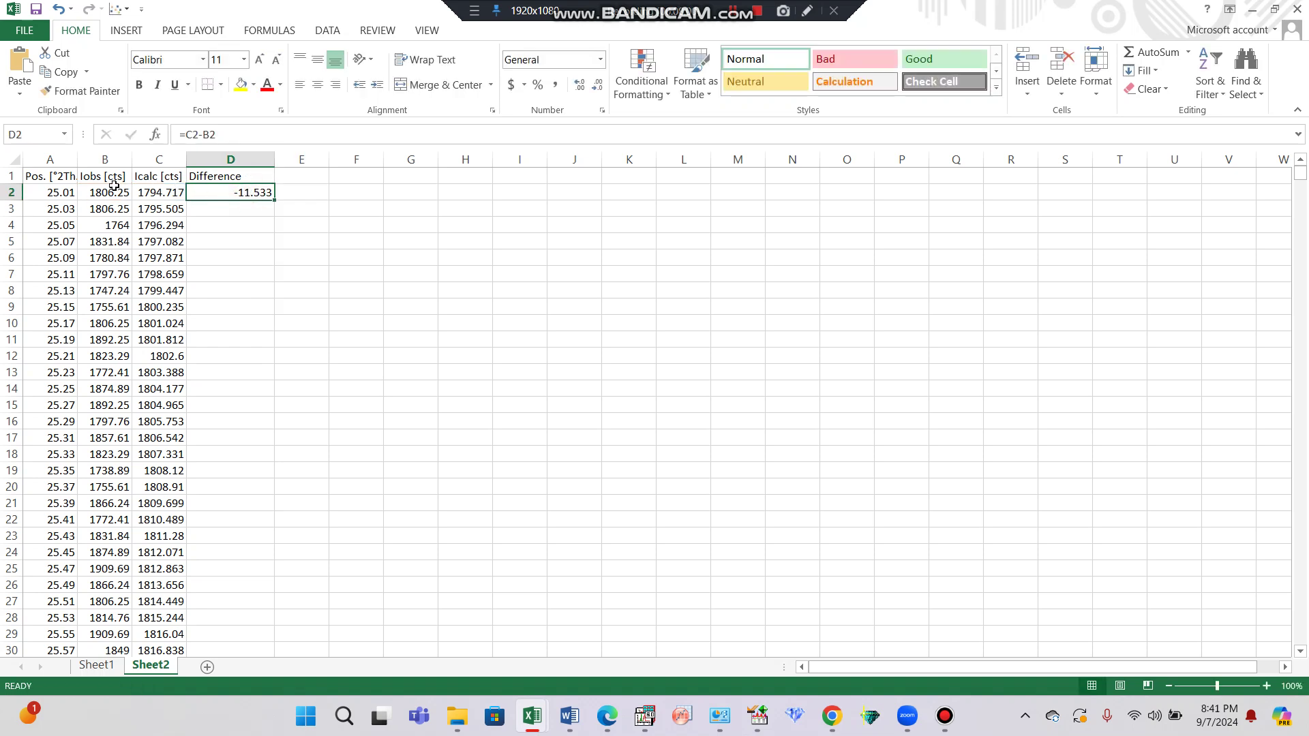
double_click(274, 200)
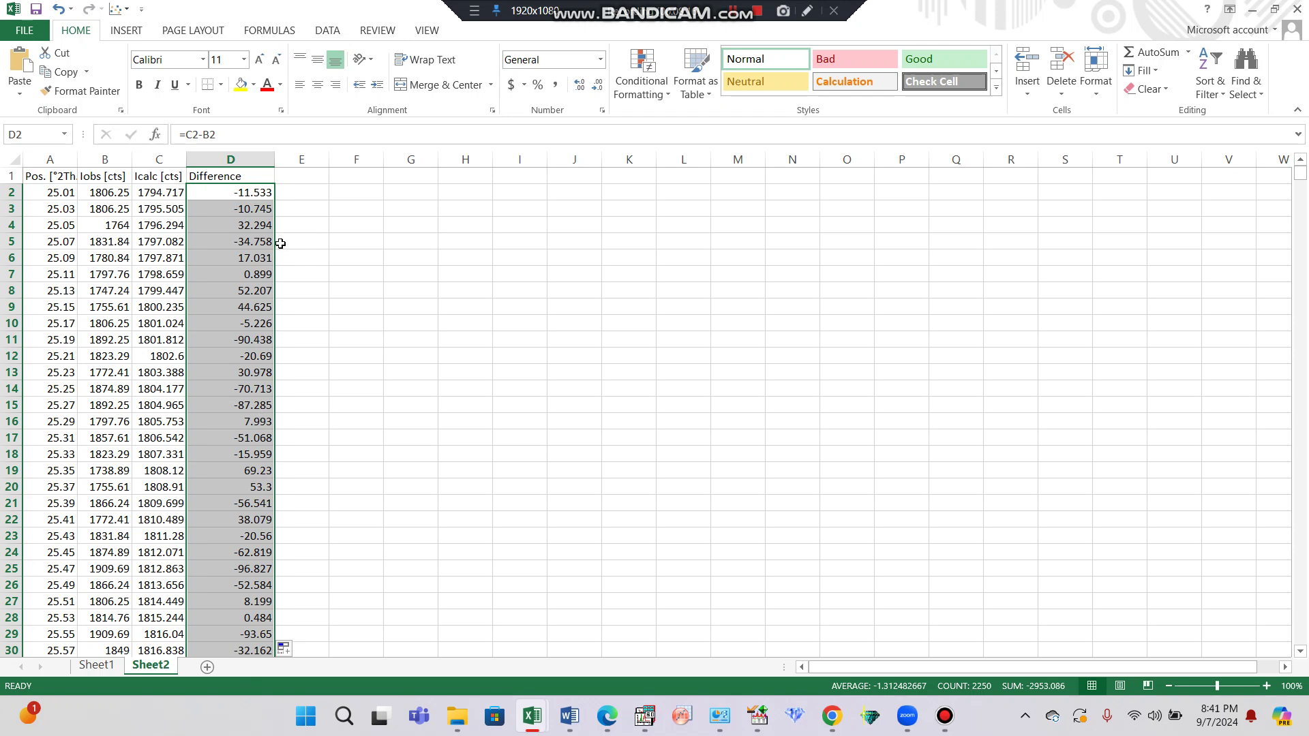
click(315, 192)
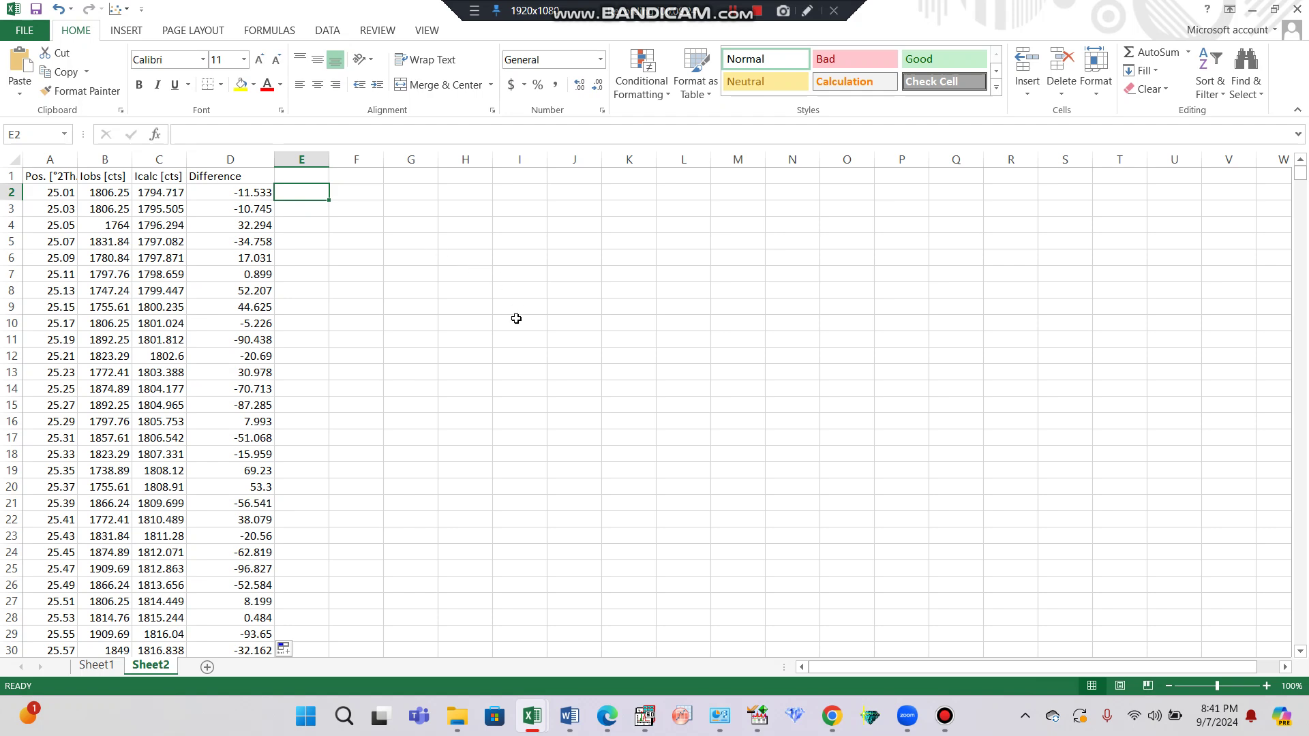
Switch to X'Pert HighScore Plus, reopen the accepted strontium iron oxide reference pattern and examine its peak list with hkl indices
key(alt+Tab)
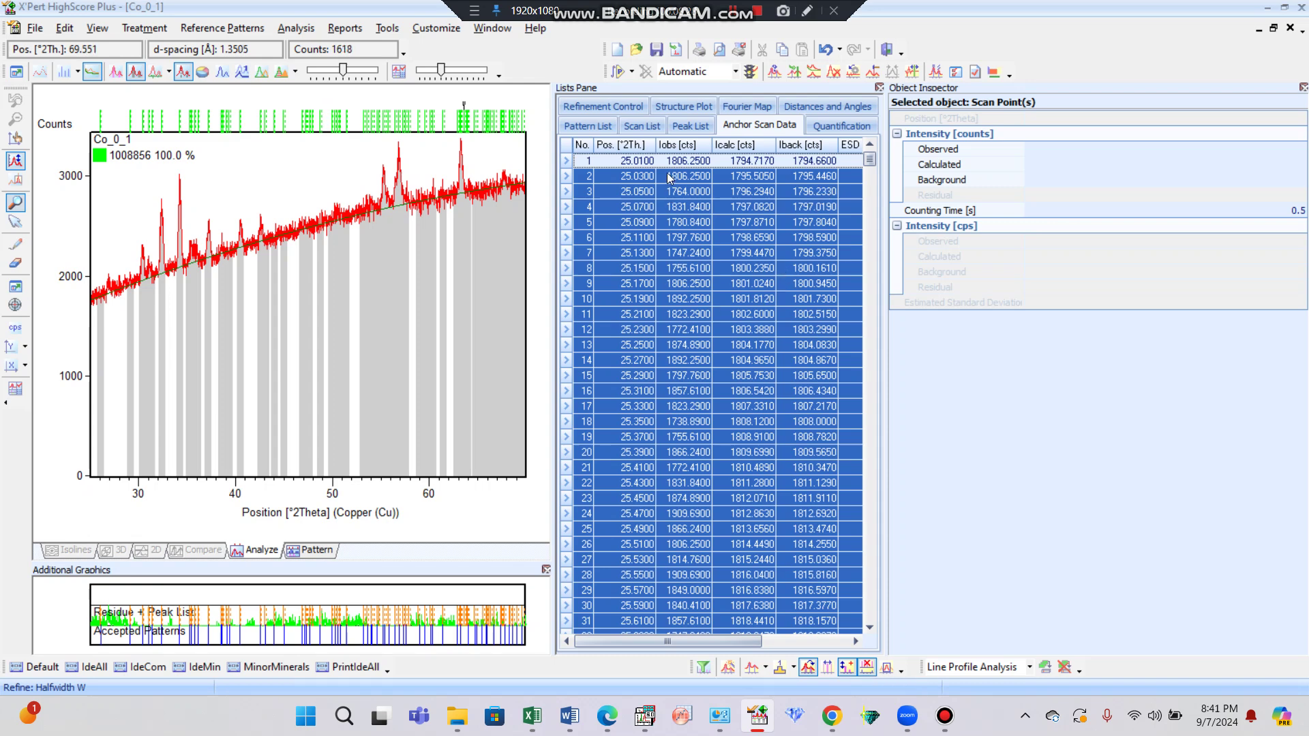
click(608, 128)
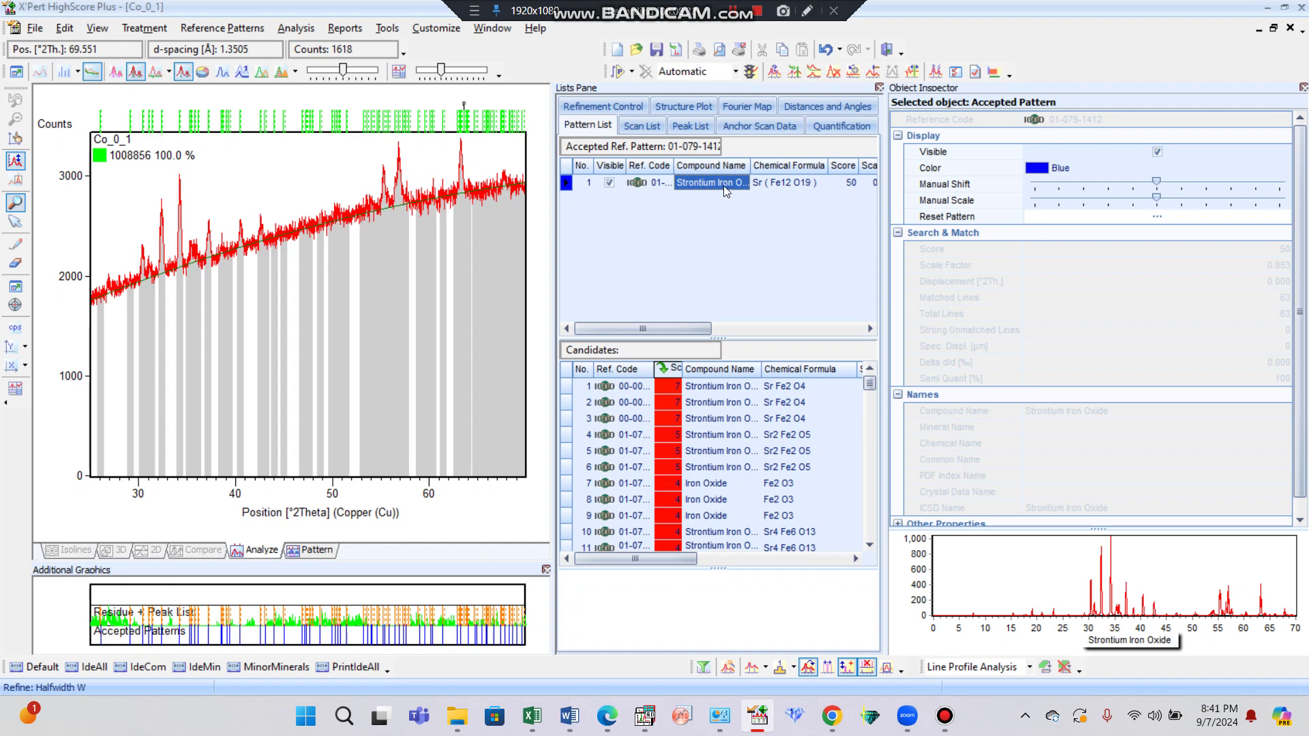
double_click(723, 183)
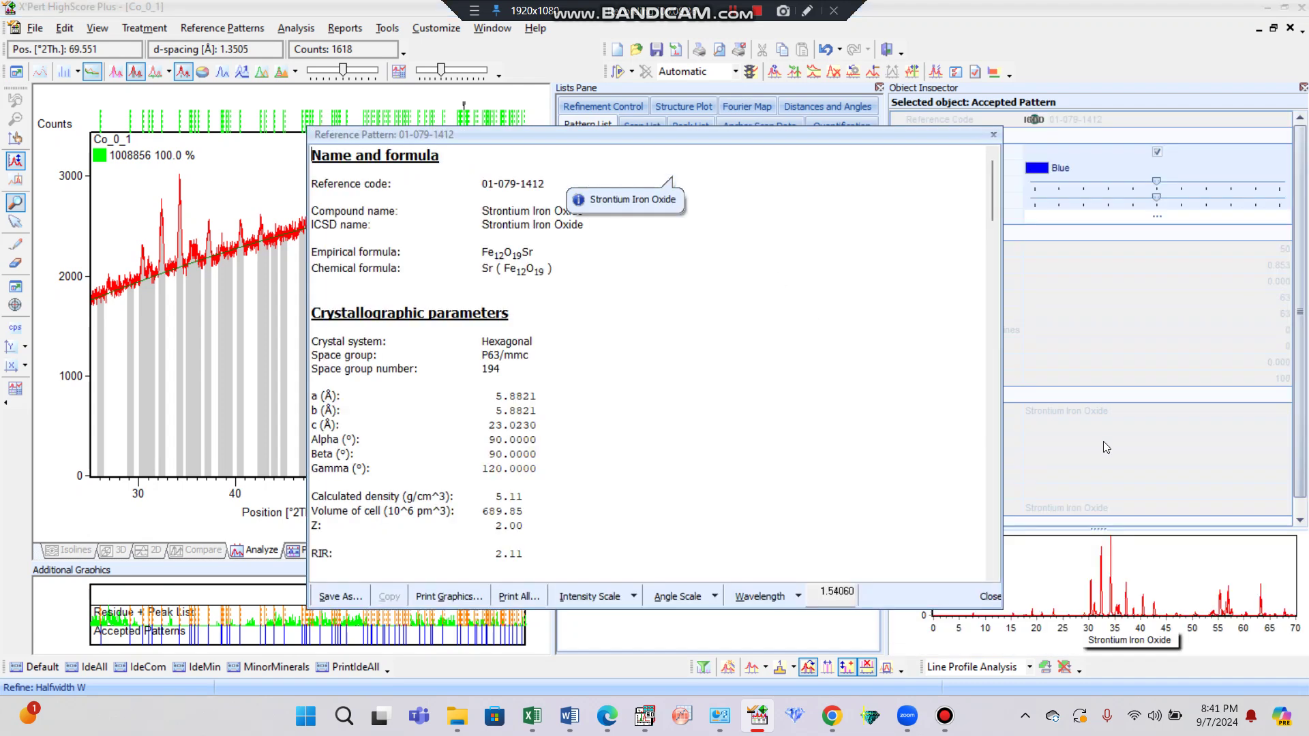
click(990, 264)
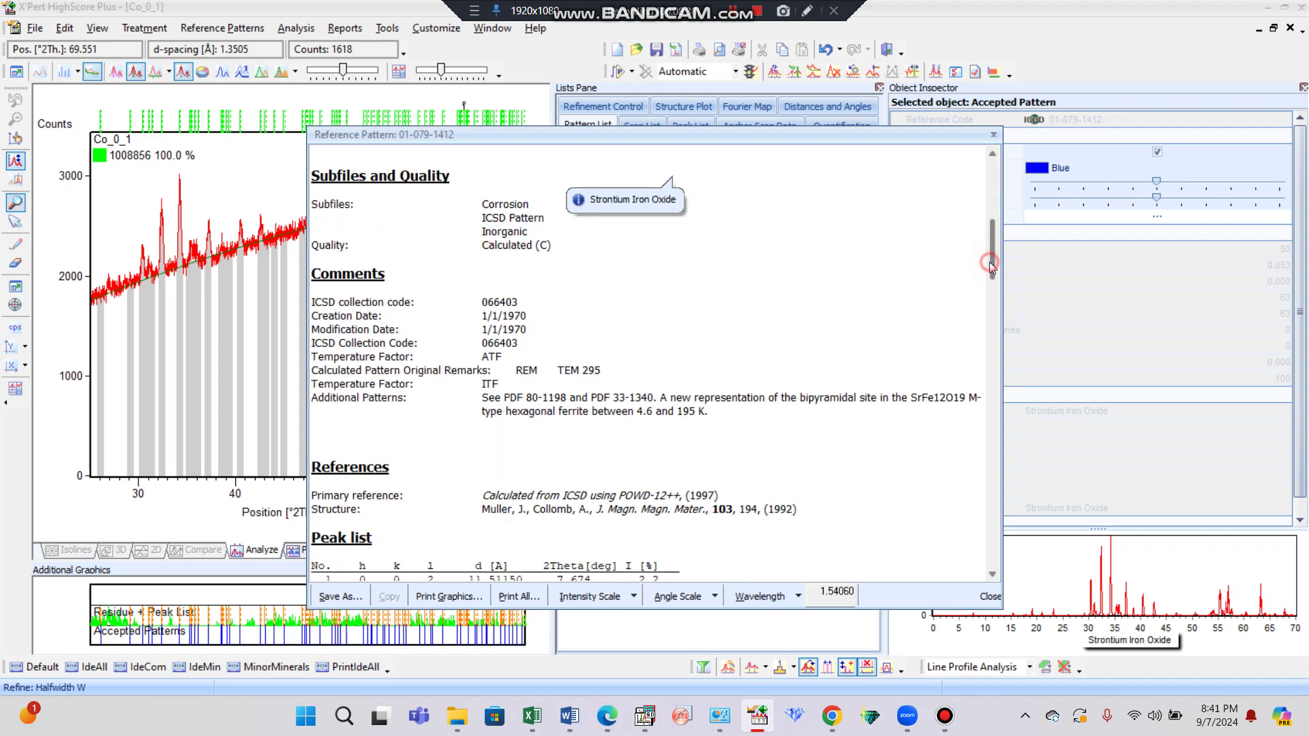
click(994, 327)
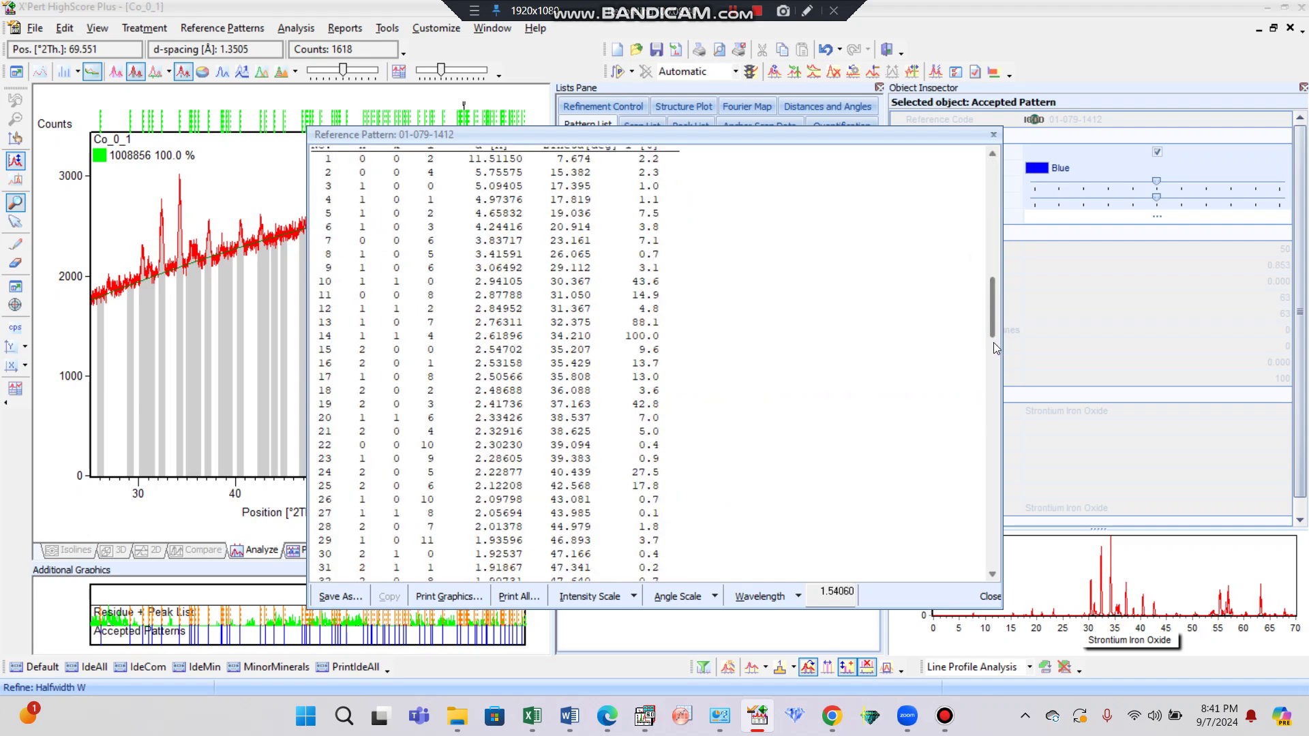
click(993, 154)
click(994, 156)
click(994, 155)
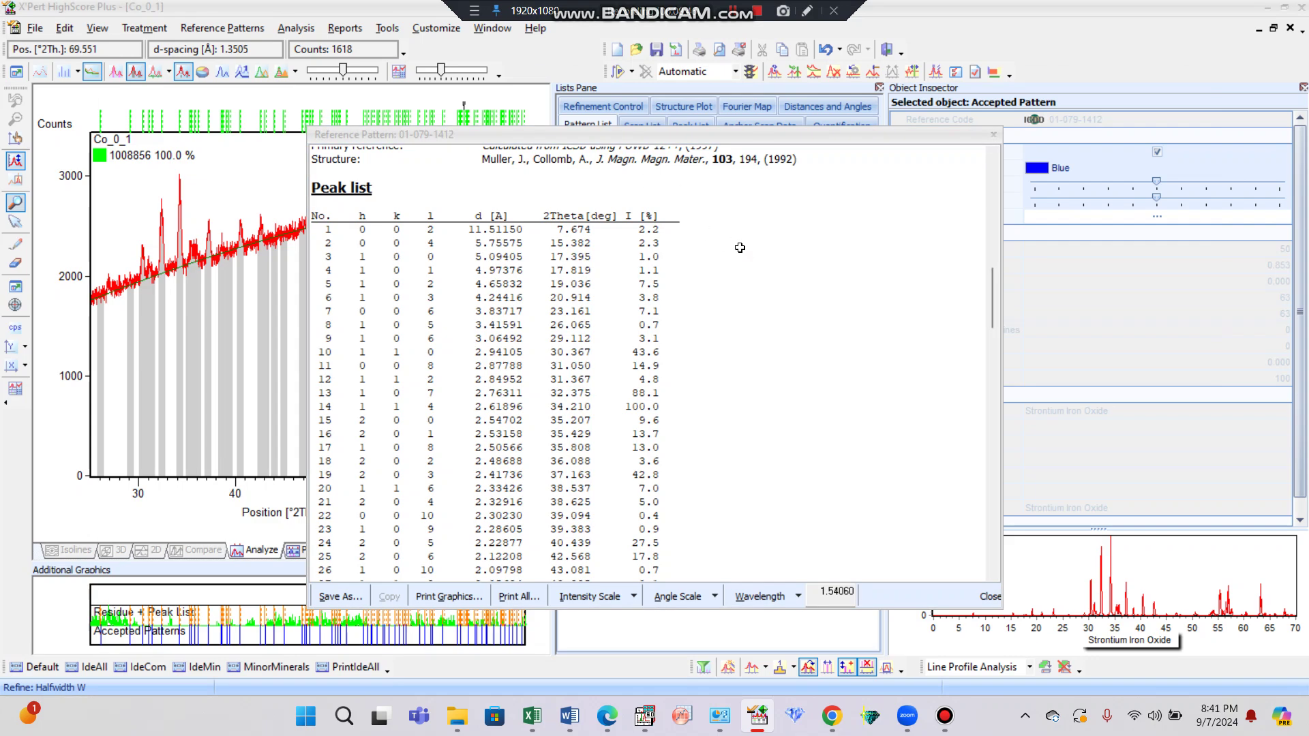
Switch to the Excel workbook and copy columns A through D with the position, Iobs, Icalc and Difference data
key(alt+Tab)
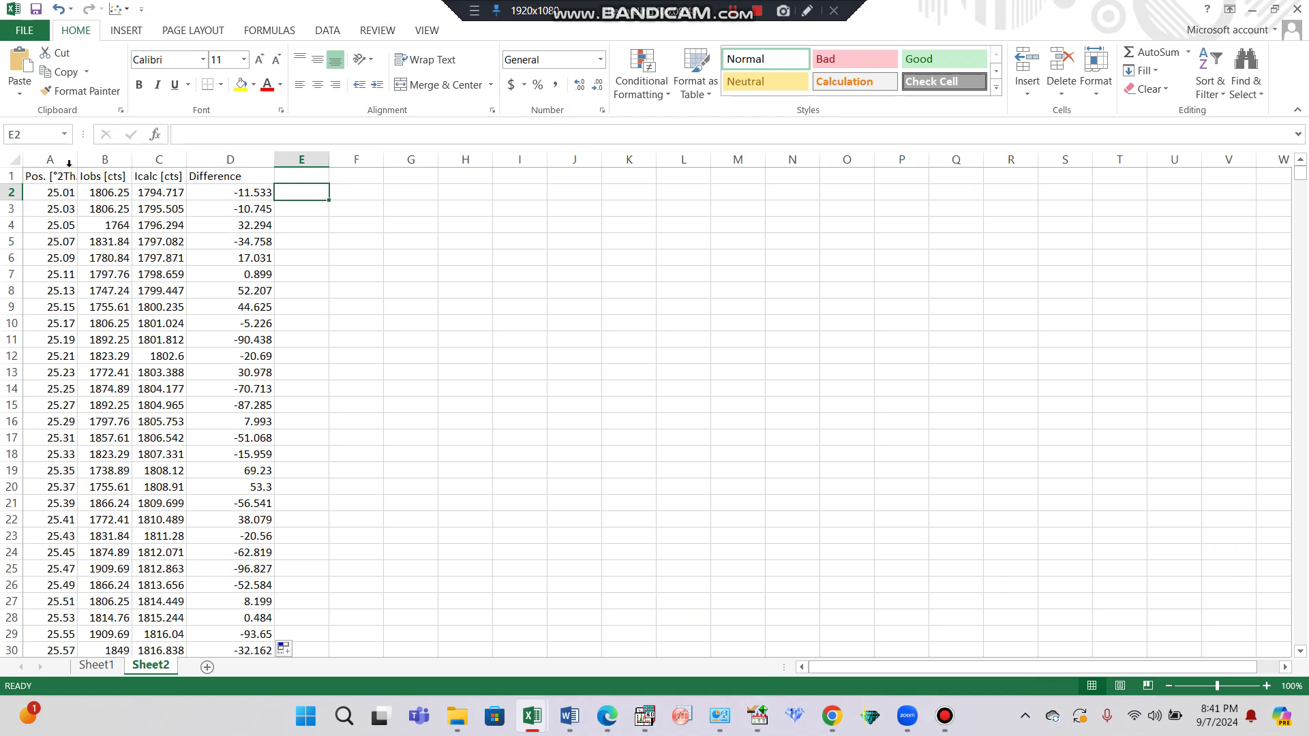
drag(66, 159, 235, 159)
key(ctrl+c)
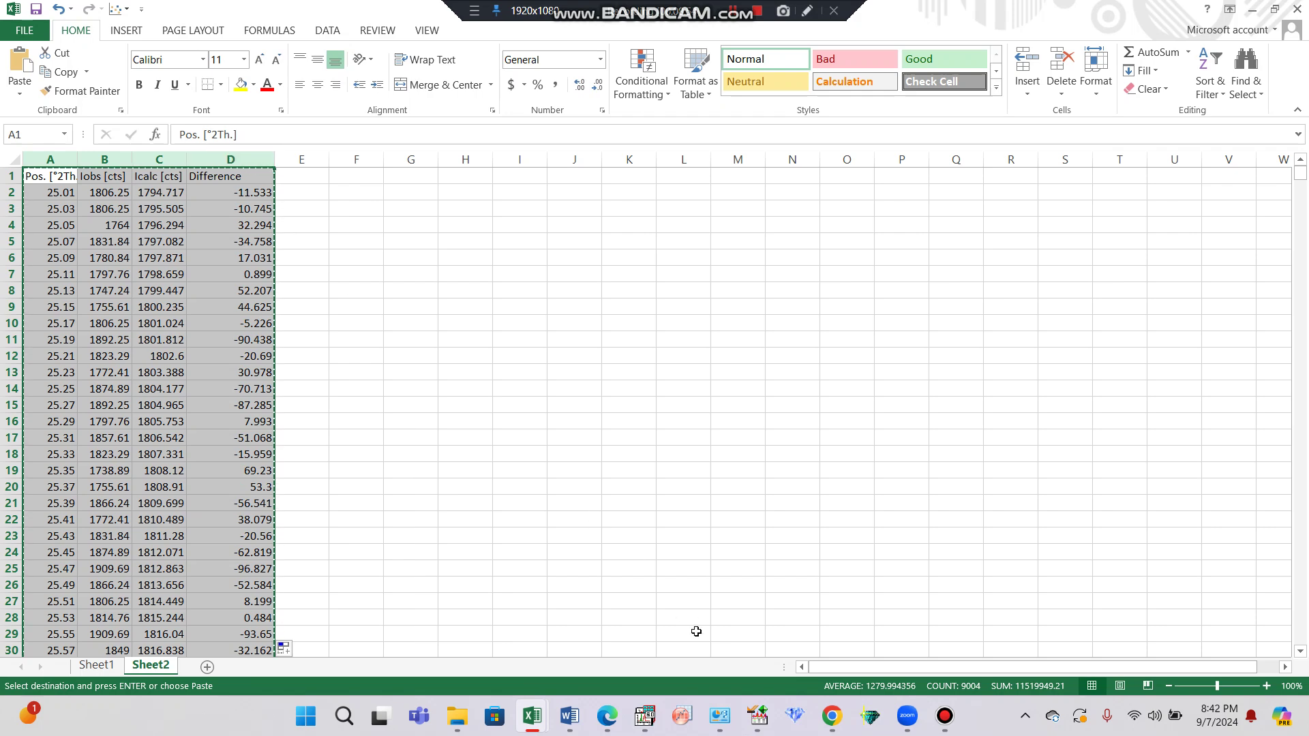
Switch to OriginPro, maximize the Book1 worksheet and paste the copied four-column data starting at row 1 of column A(X)
click(682, 720)
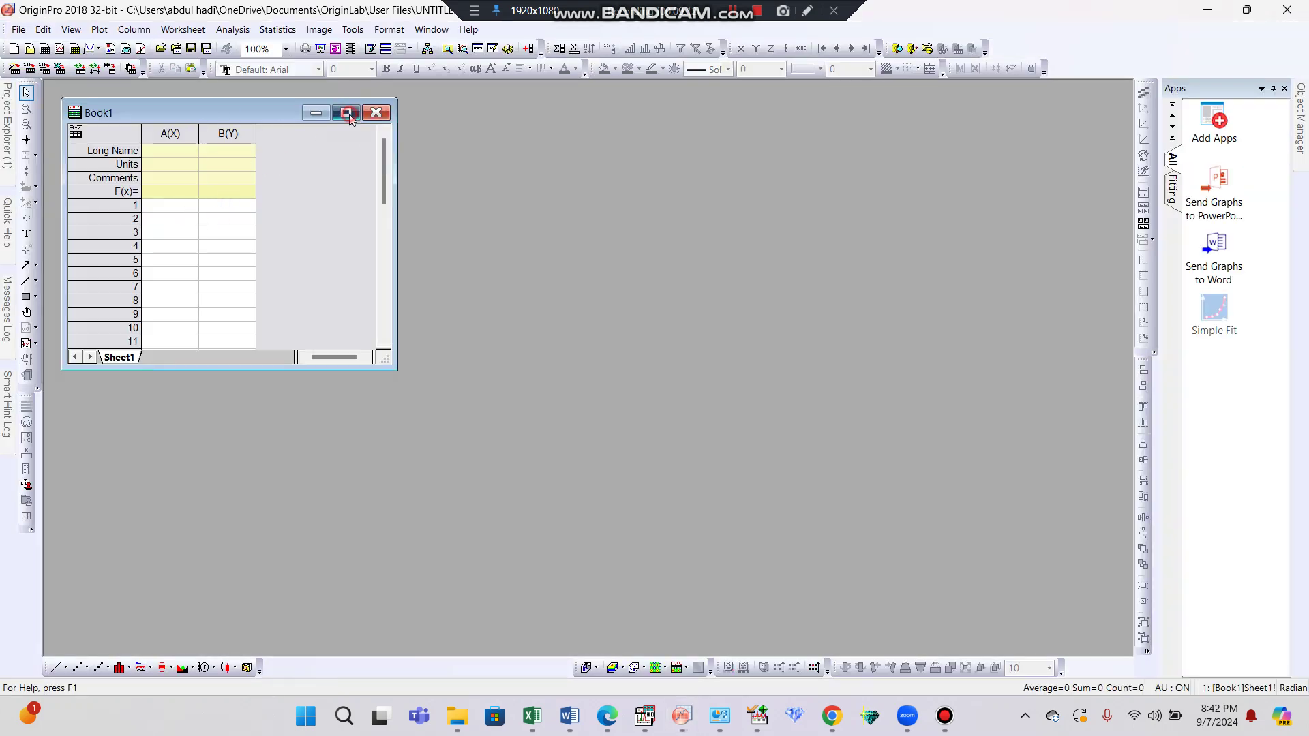
click(346, 113)
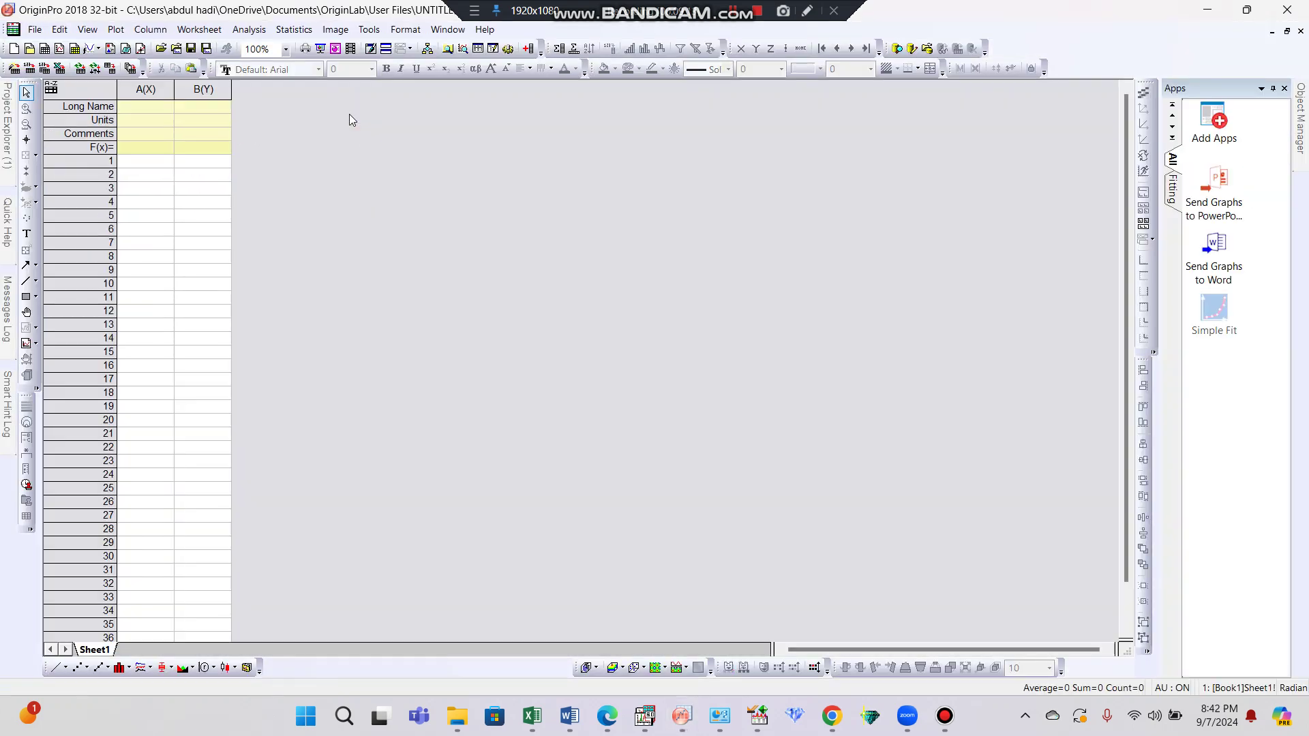
click(150, 164)
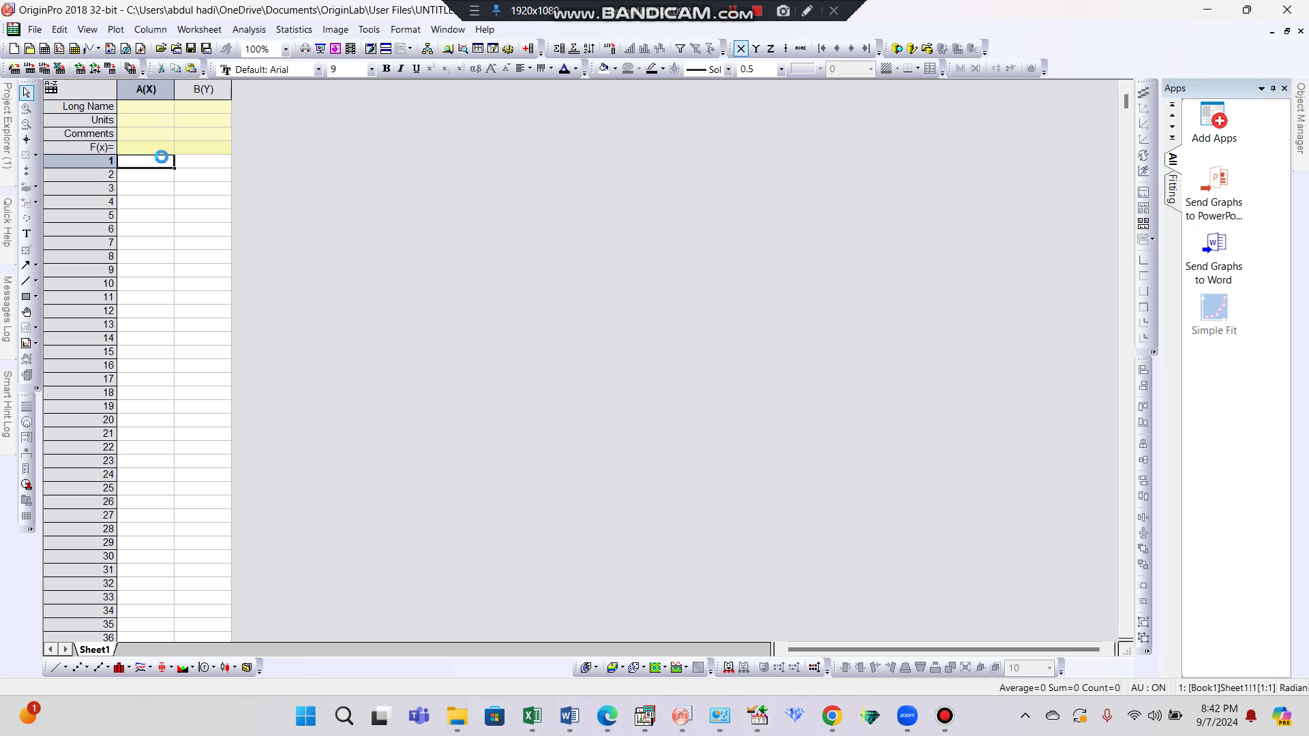
key(ctrl+v)
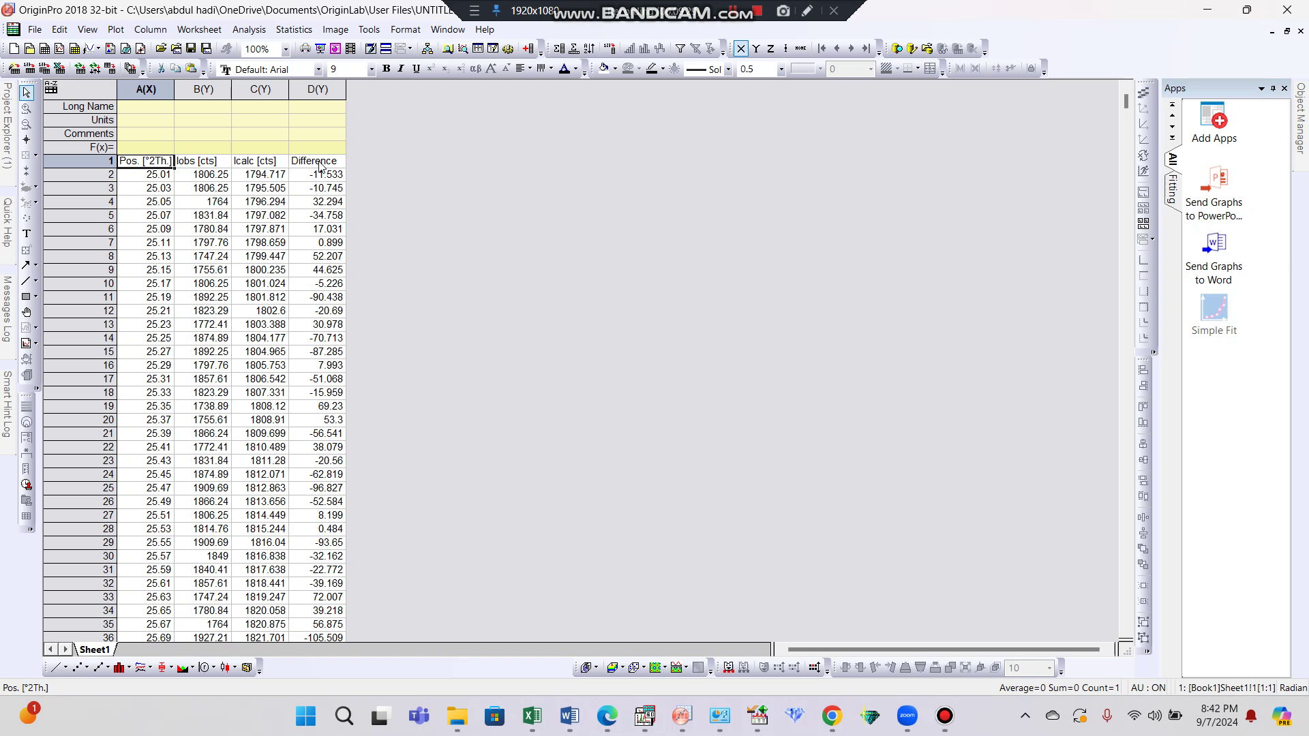
Add one new column after the Difference column in the OriginPro worksheet and select its first data cell
click(320, 90)
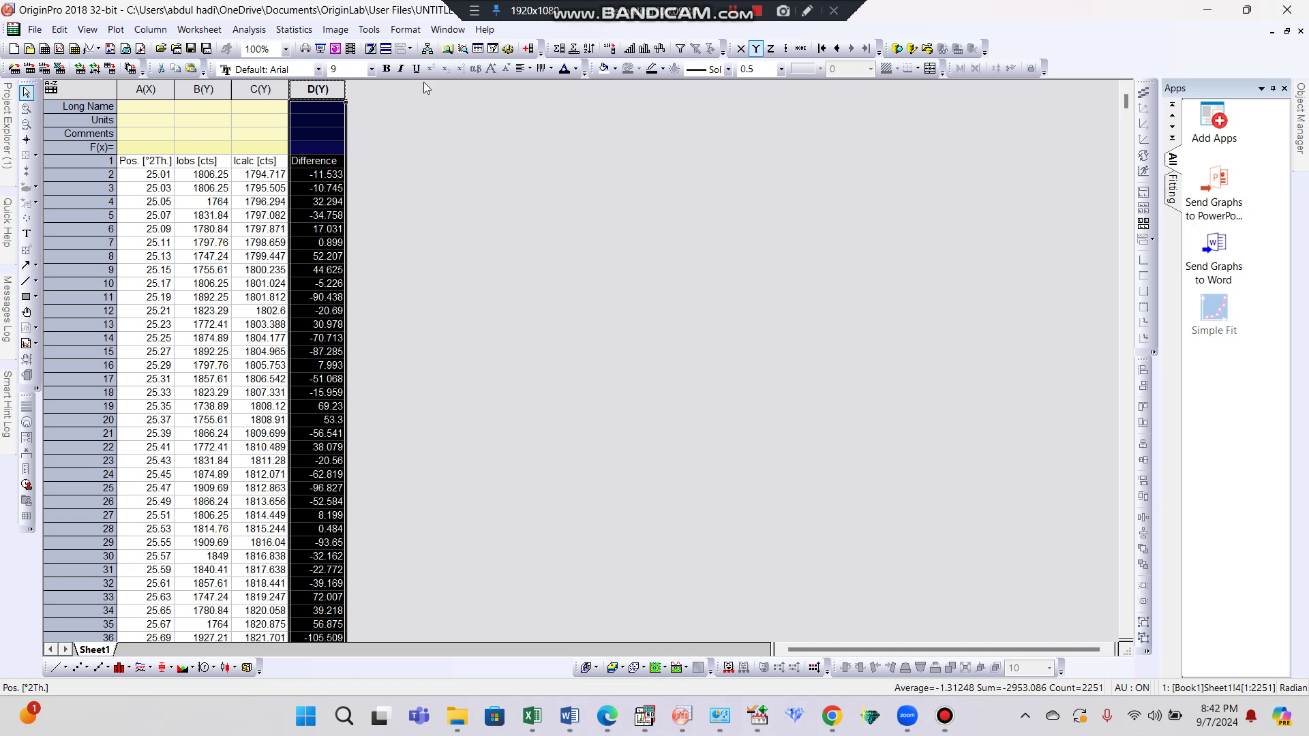
click(528, 50)
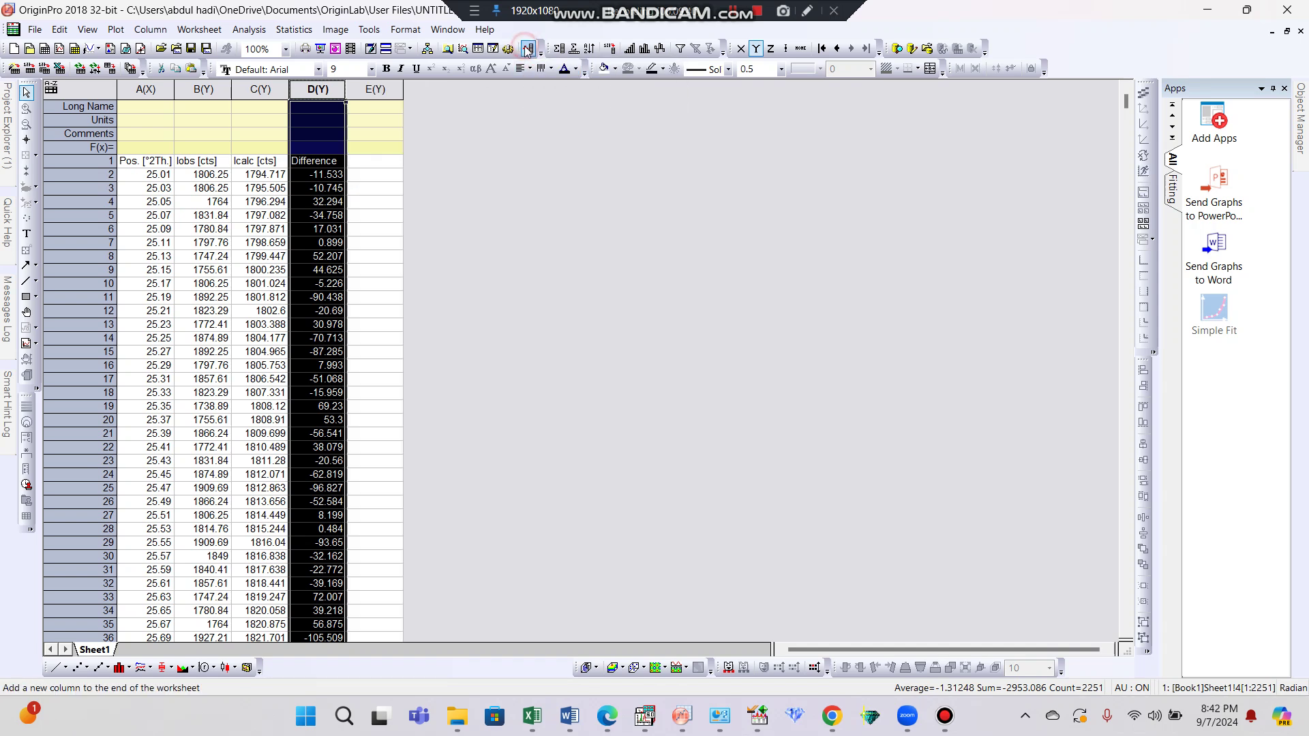
click(498, 147)
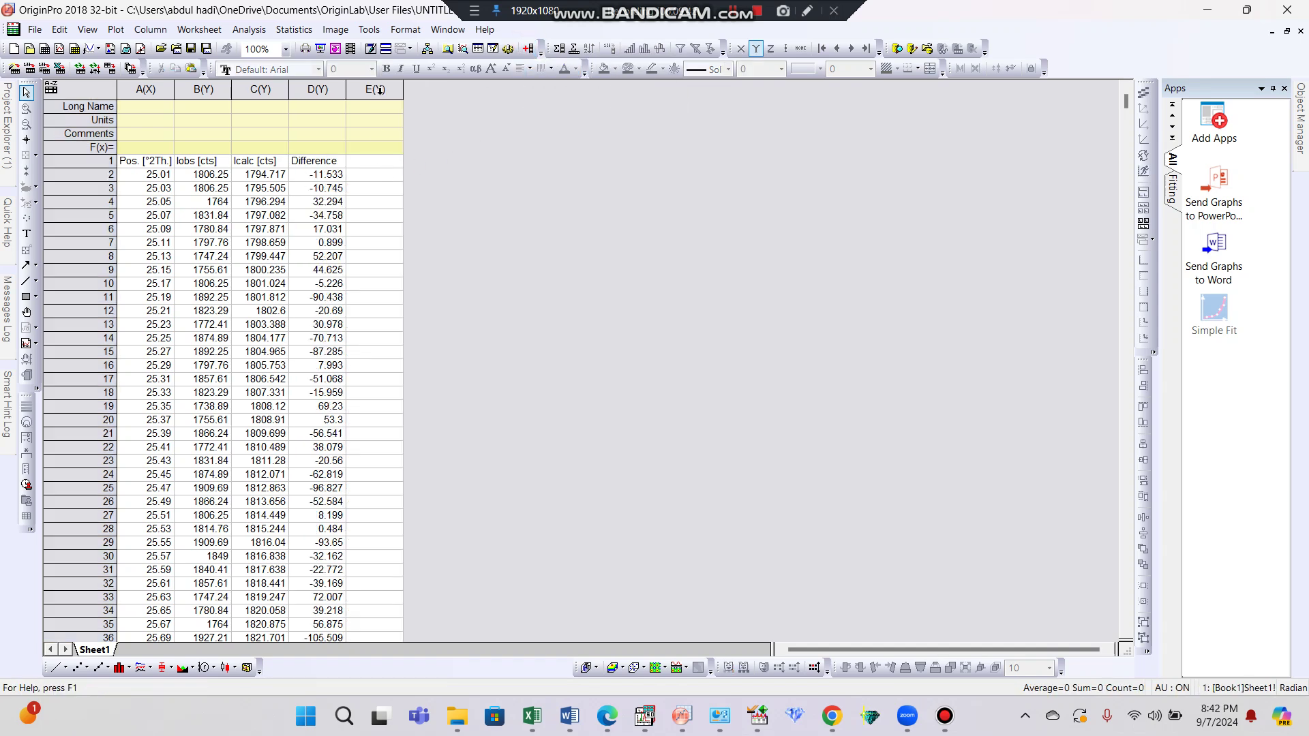
click(380, 164)
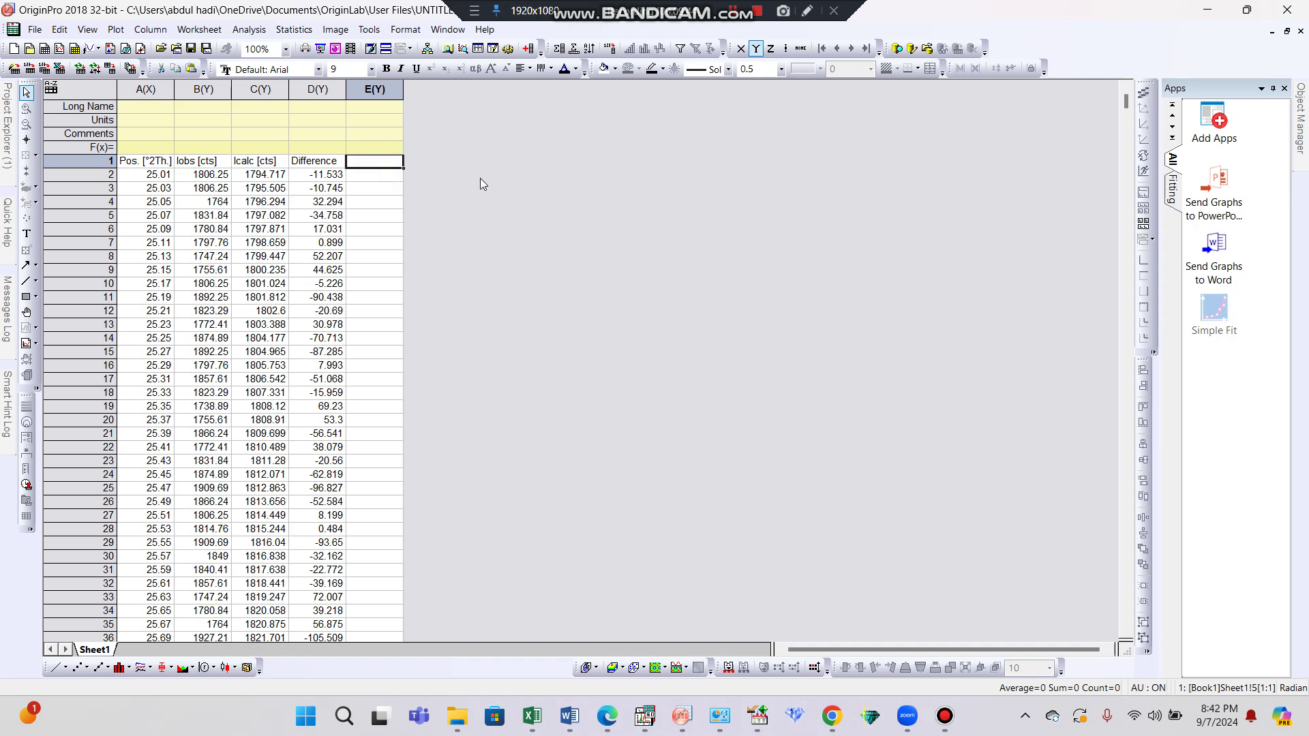
Switch back to the Excel workbook containing the scan and difference data
key(alt+Tab)
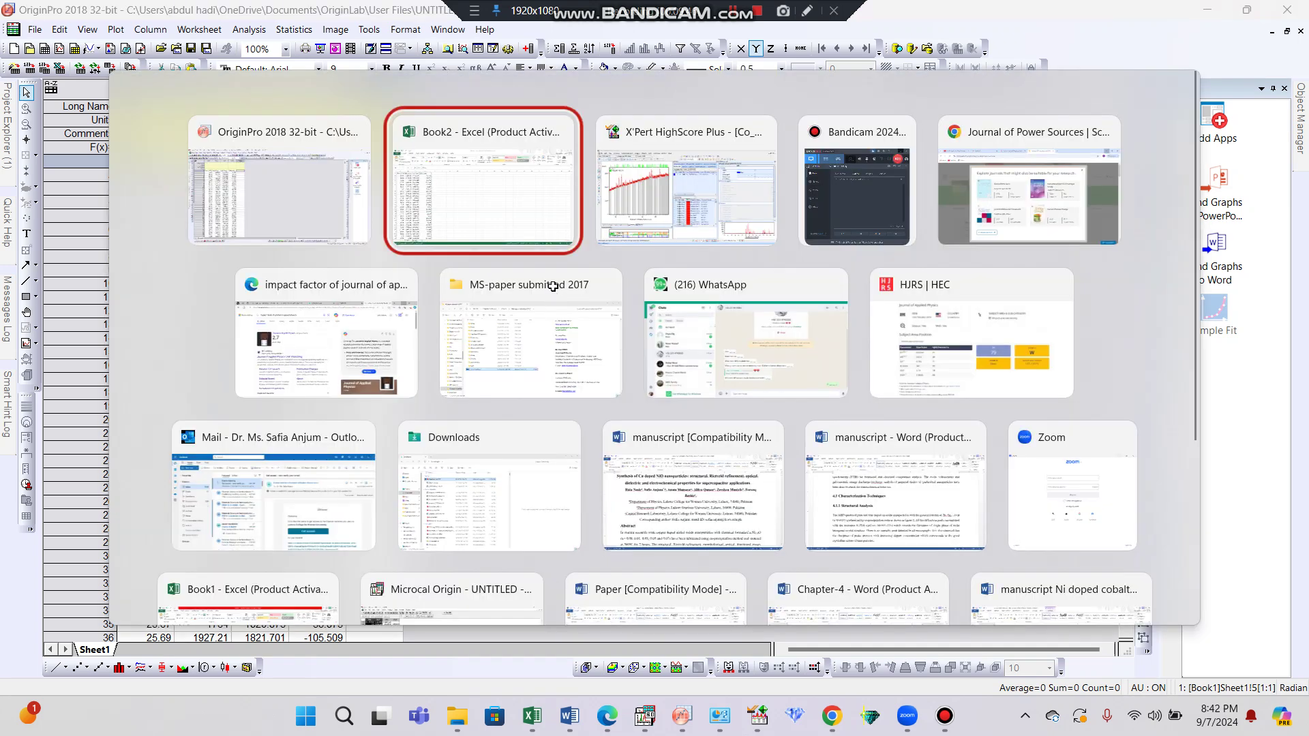
key(alt+Tab)
key(alt+Tab)
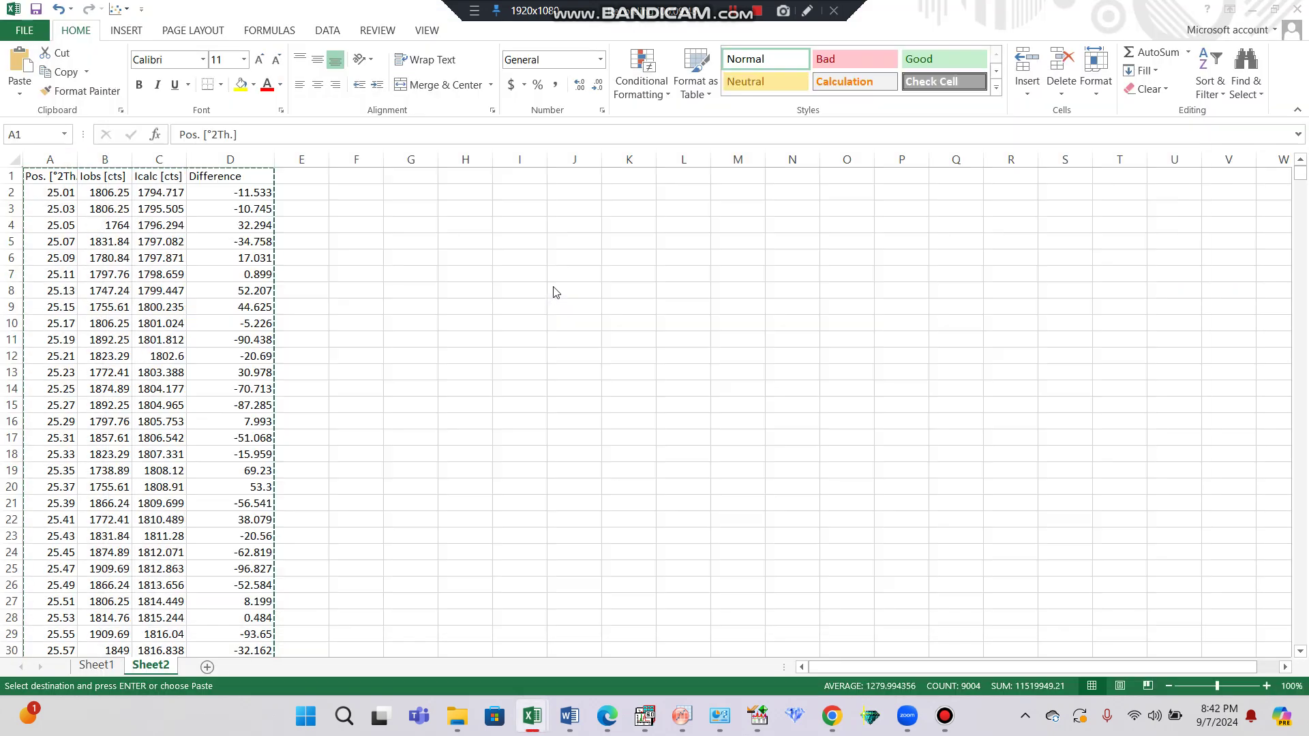